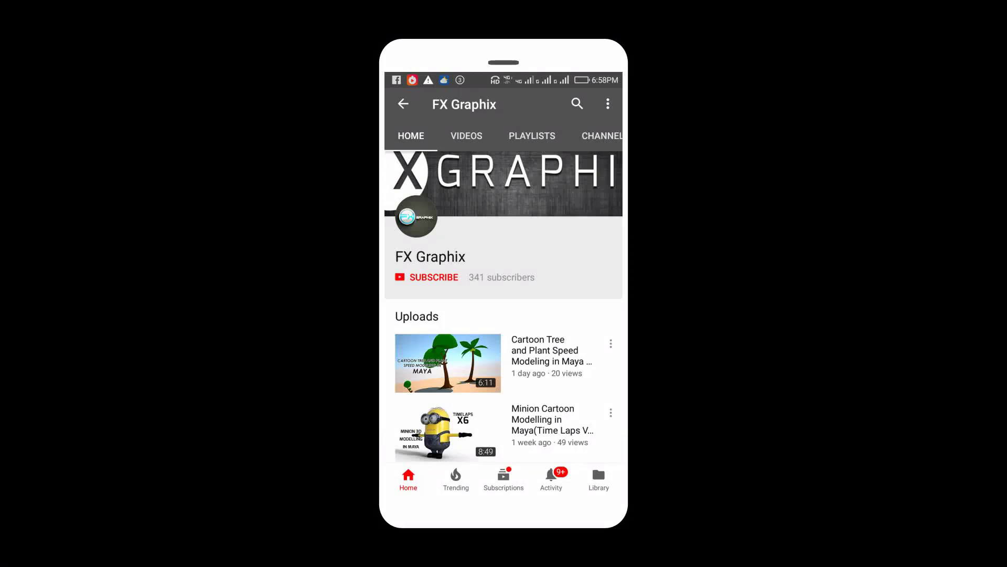
- Subscribe to FX Graphix and set its bell to All notifications
{"action": "left_click", "coordinate": [427, 279]}
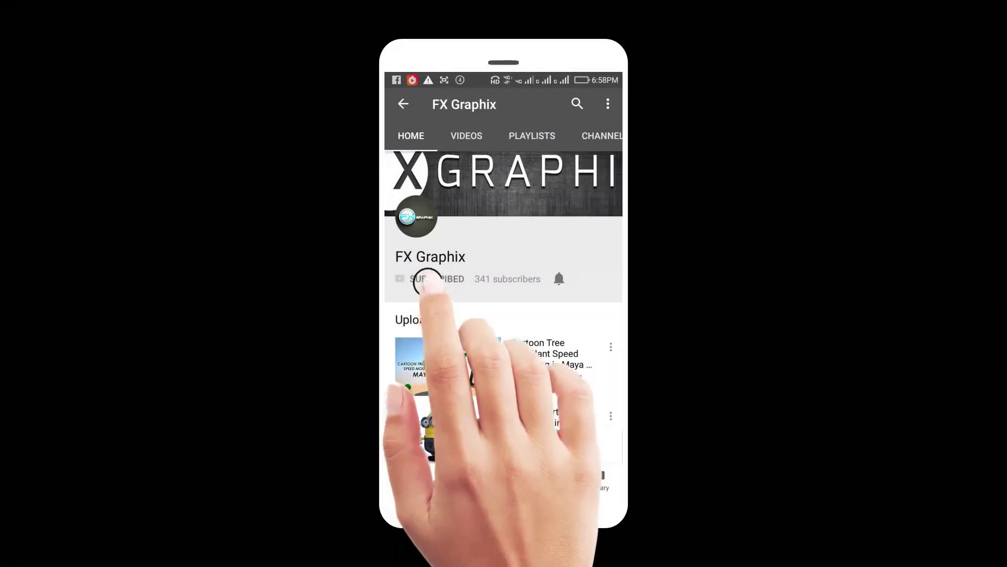
{"action": "left_click", "coordinate": [558, 279]}
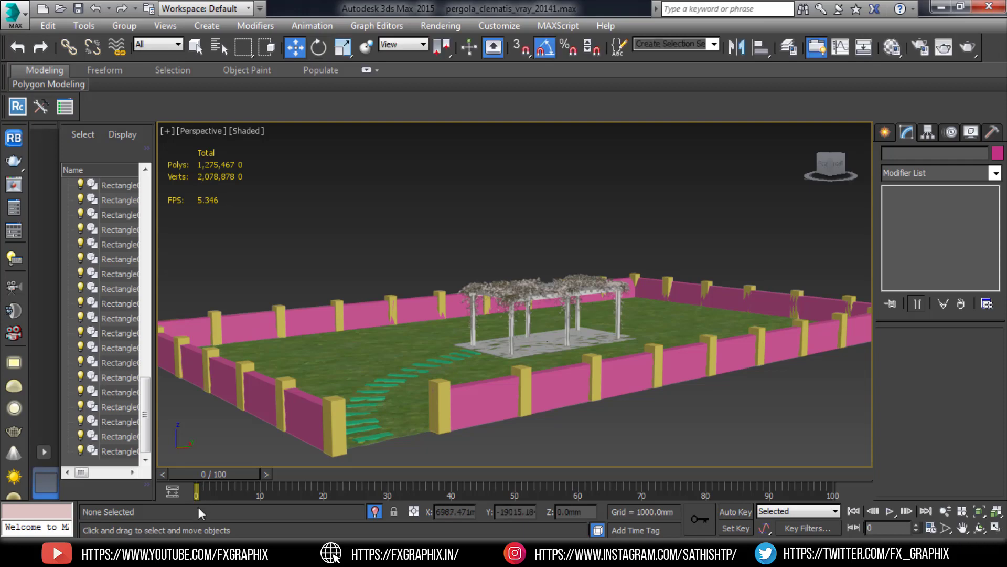
- Orbit the Perspective view to inspect the pergola garden from several sides
{"action": "middle_click_drag", "start_coordinate": [564, 338], "coordinate": [603, 351], "text": "alt"}
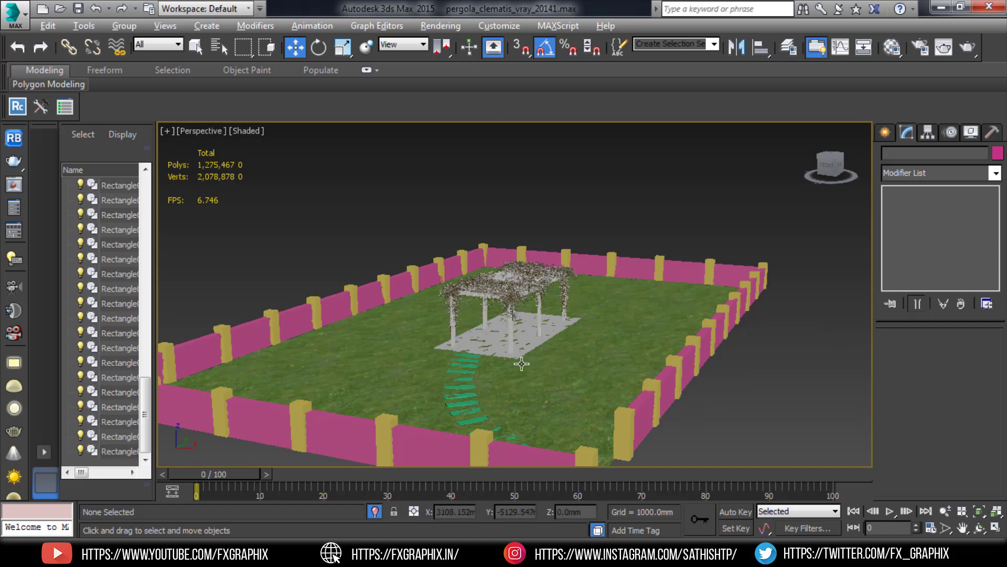
{"action": "middle_click_drag", "start_coordinate": [521, 363], "coordinate": [502, 363], "text": "alt"}
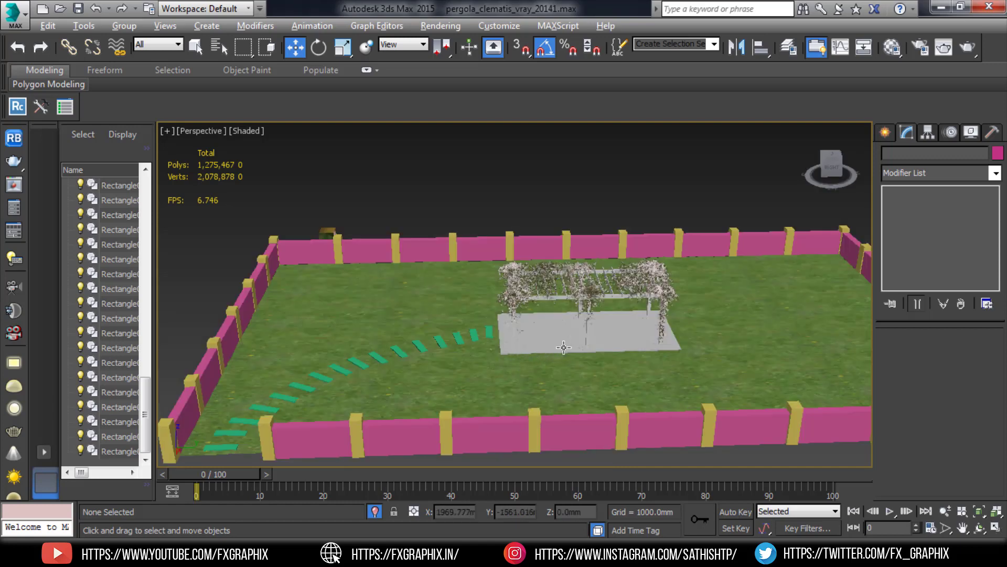
{"action": "middle_click_drag", "start_coordinate": [571, 345], "coordinate": [572, 344], "text": "alt"}
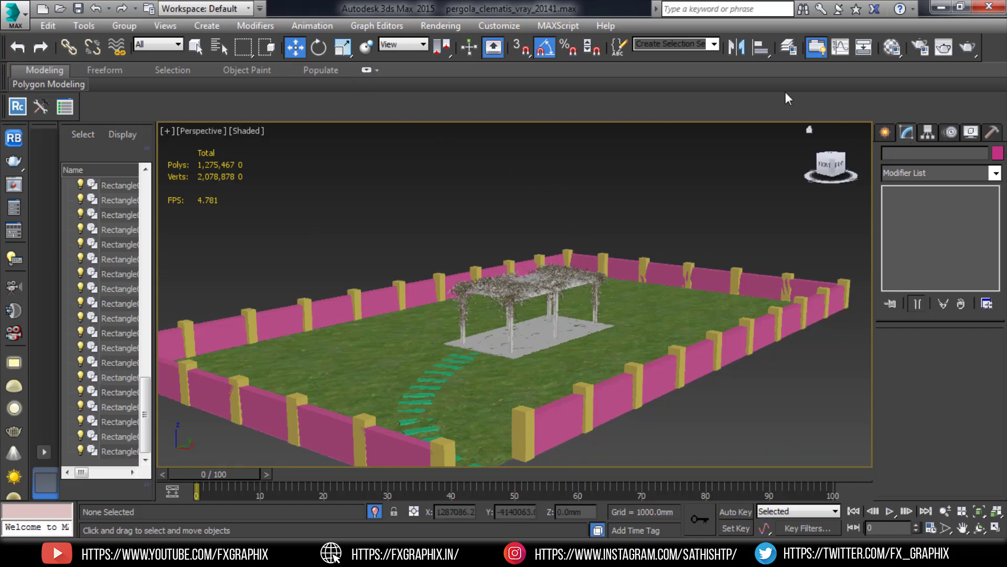
- Activate the Line tool under Create > Shapes > Splines
{"action": "left_click", "coordinate": [884, 134]}
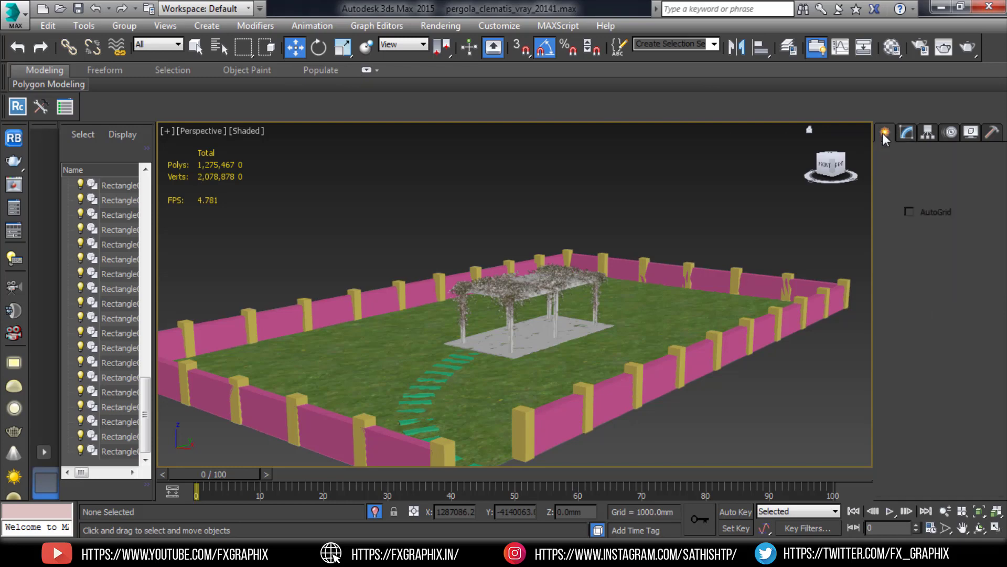
{"action": "left_click", "coordinate": [908, 155]}
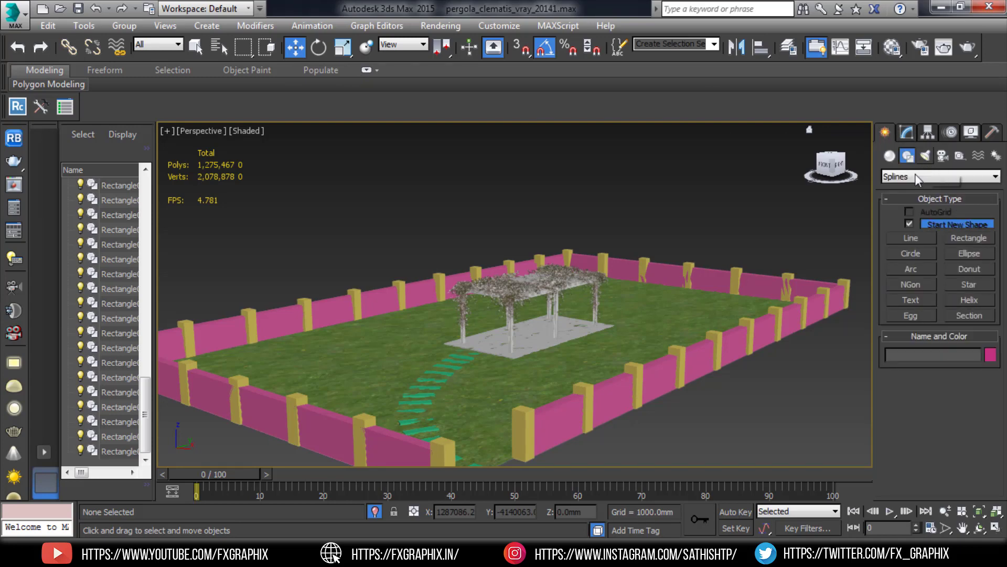
{"action": "left_click", "coordinate": [922, 242]}
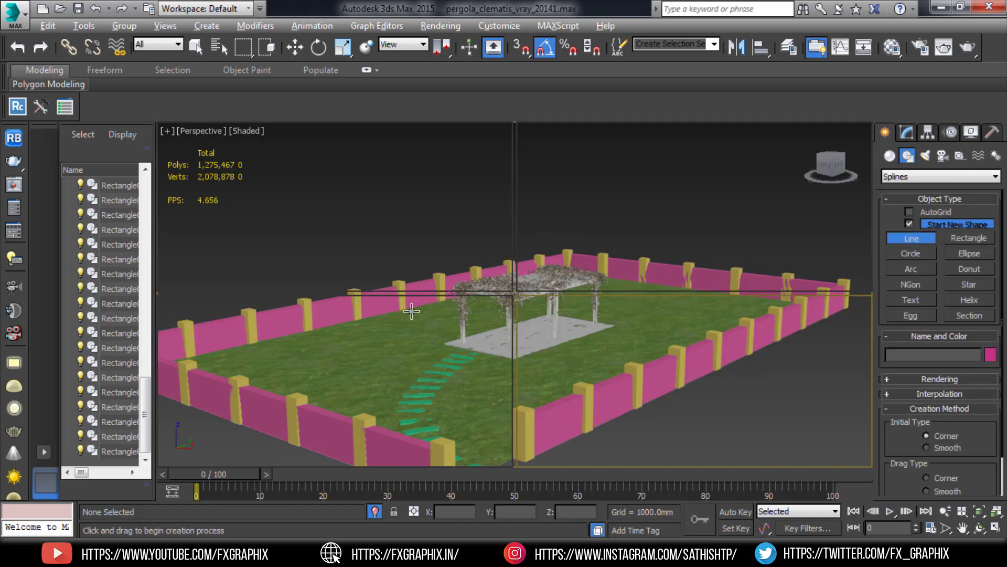
- Maximize the Top view and start the path by the stepping stones, curving toward the pergola
{"action": "key", "text": "alt+w"}
{"action": "key", "text": "alt+w"}
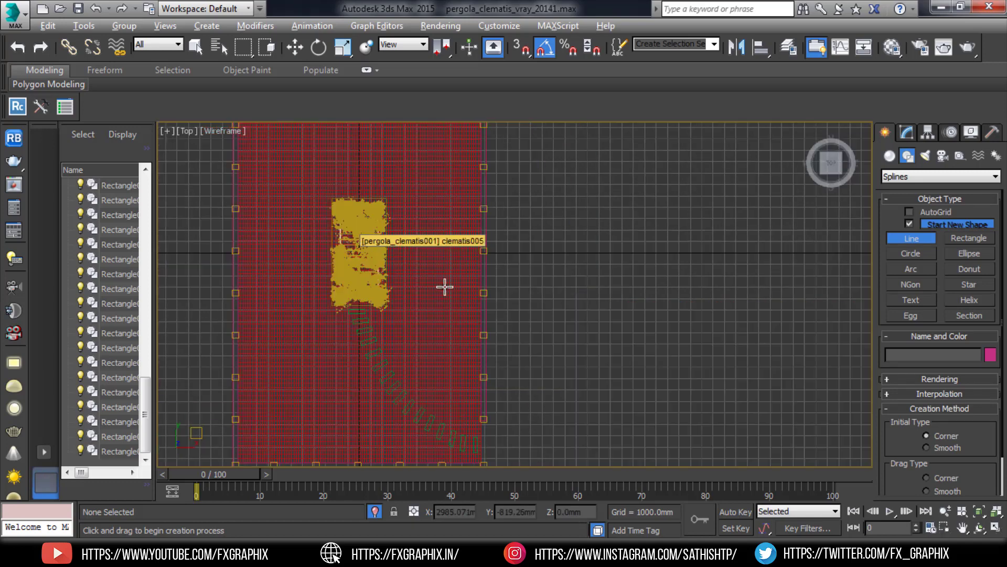
{"action": "mouse_move", "coordinate": [445, 286]}
{"action": "middle_mouse_down"}
{"action": "mouse_move", "coordinate": [506, 220]}
{"action": "mouse_move", "coordinate": [544, 308]}
{"action": "middle_mouse_up"}
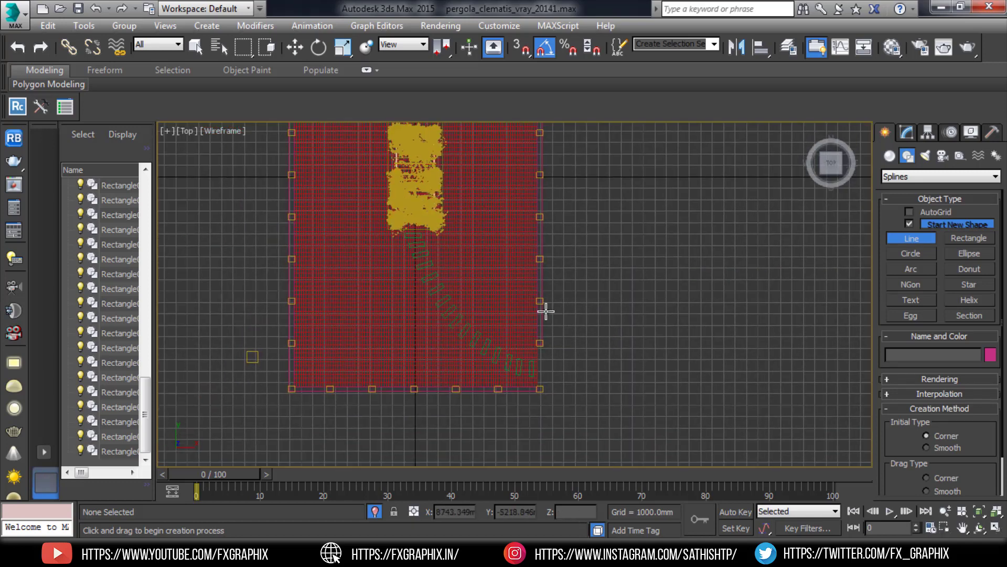
{"action": "left_click", "coordinate": [584, 381]}
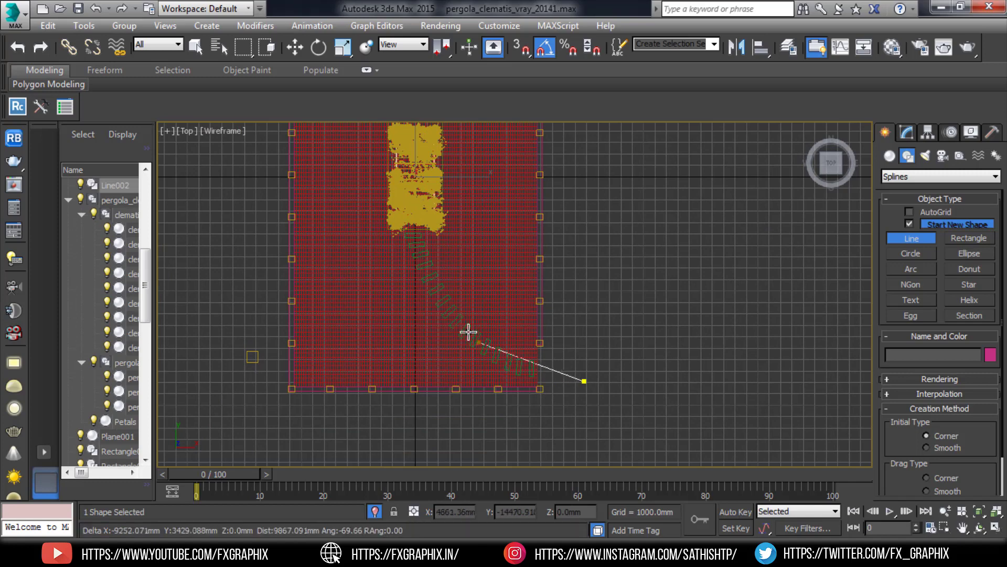
{"action": "left_click_drag", "start_coordinate": [467, 329], "coordinate": [428, 285]}
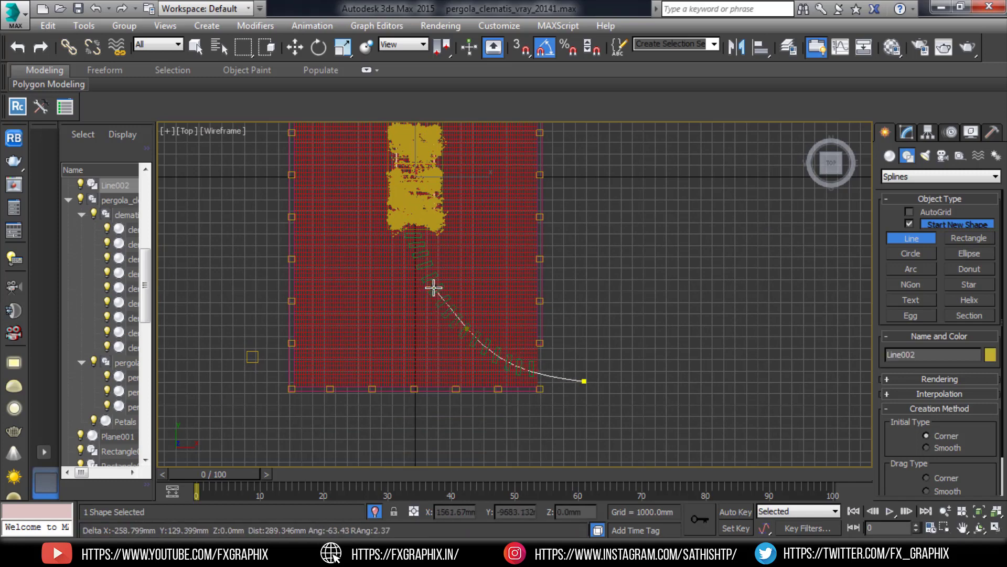
{"action": "left_click", "coordinate": [464, 214]}
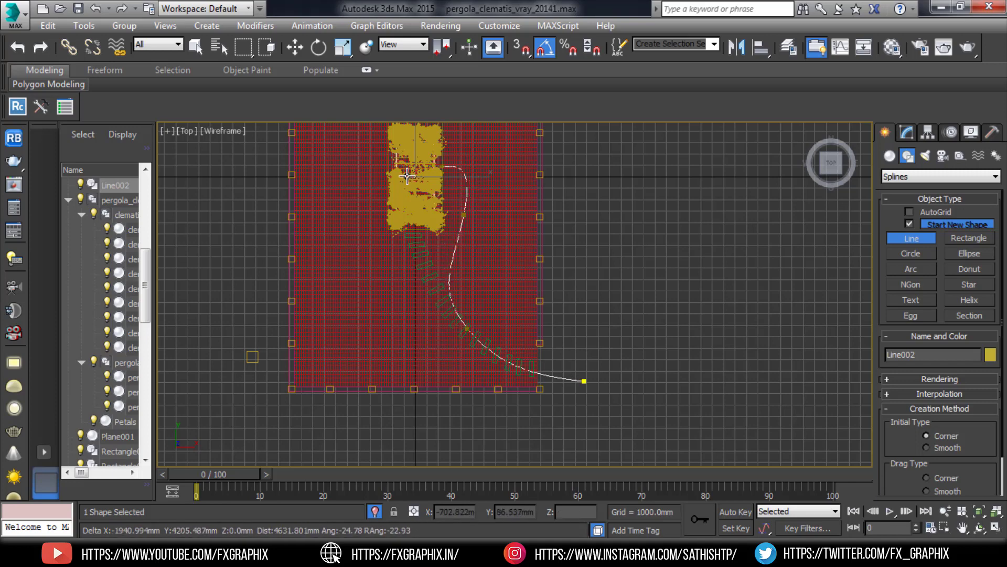
- Continue the path past the pergola's top and left side, then close it into a loop
{"action": "middle_click_drag", "start_coordinate": [410, 200], "coordinate": [427, 312]}
{"action": "left_click", "coordinate": [463, 225]}
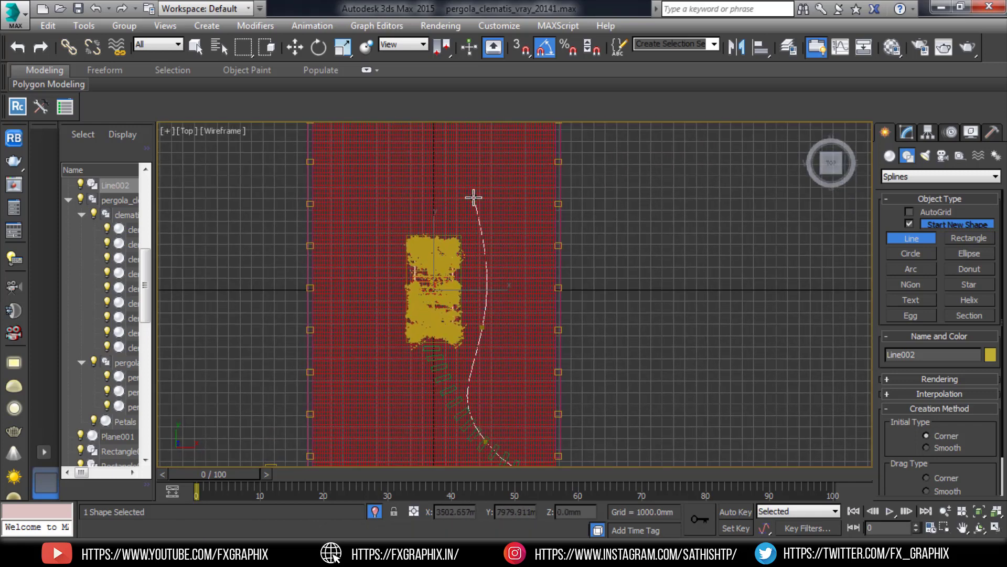
{"action": "left_click", "coordinate": [467, 192]}
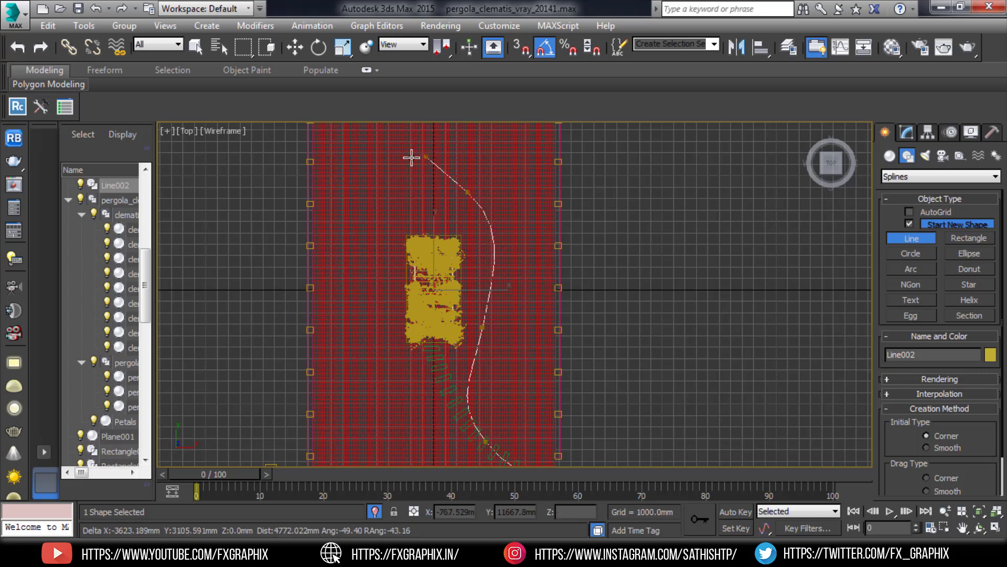
{"action": "left_click", "coordinate": [342, 215]}
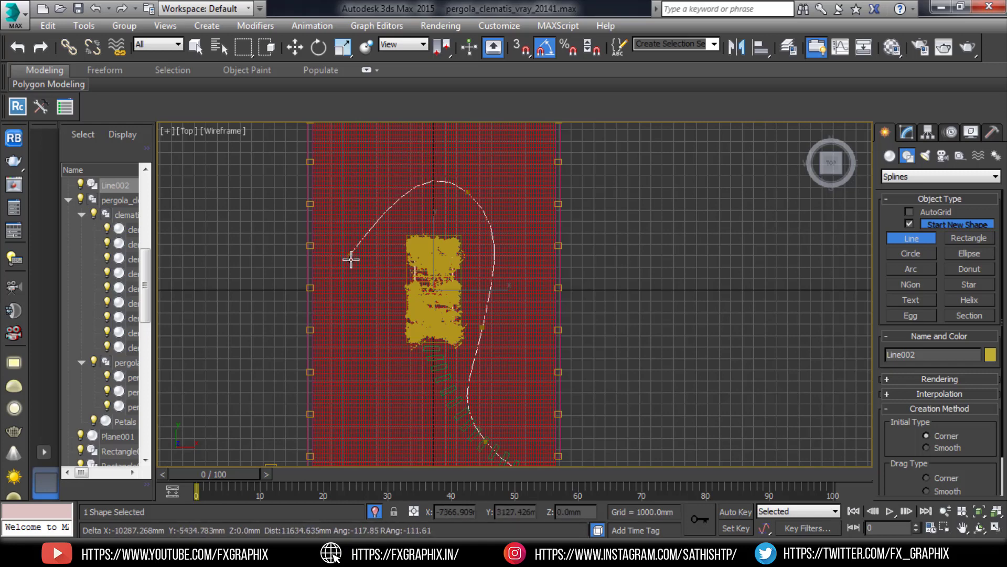
{"action": "left_click", "coordinate": [350, 255]}
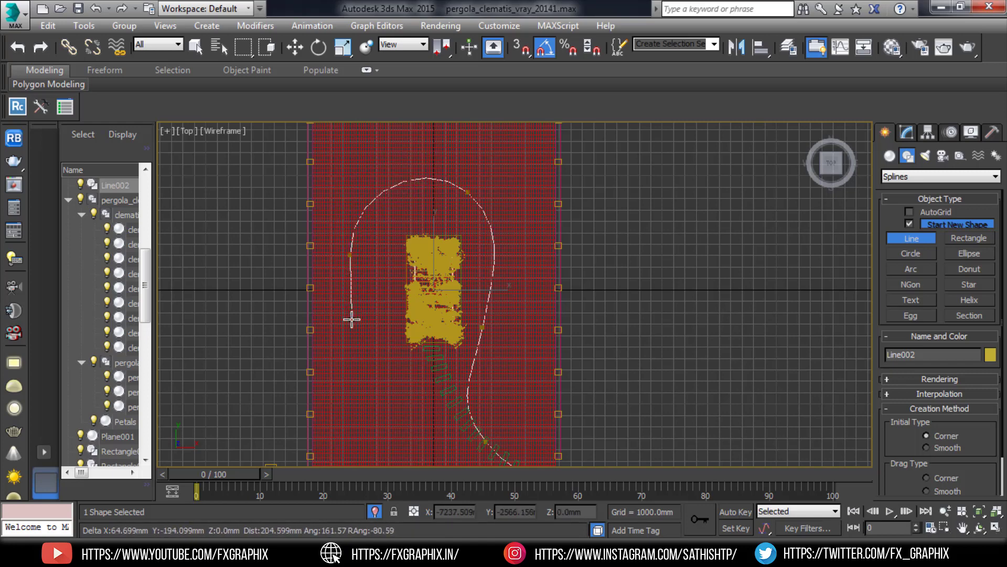
{"action": "left_click", "coordinate": [425, 395]}
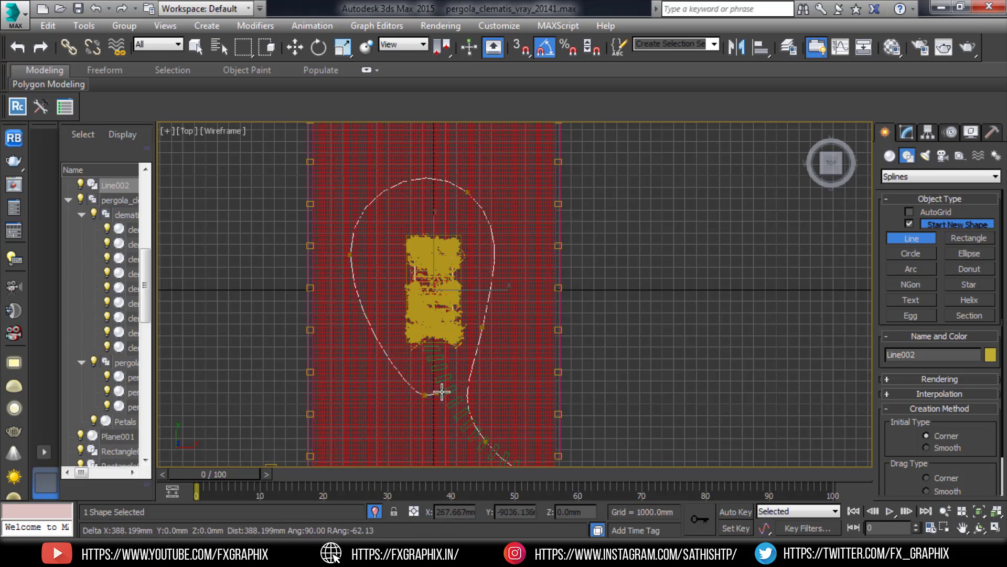
{"action": "left_click", "coordinate": [469, 389]}
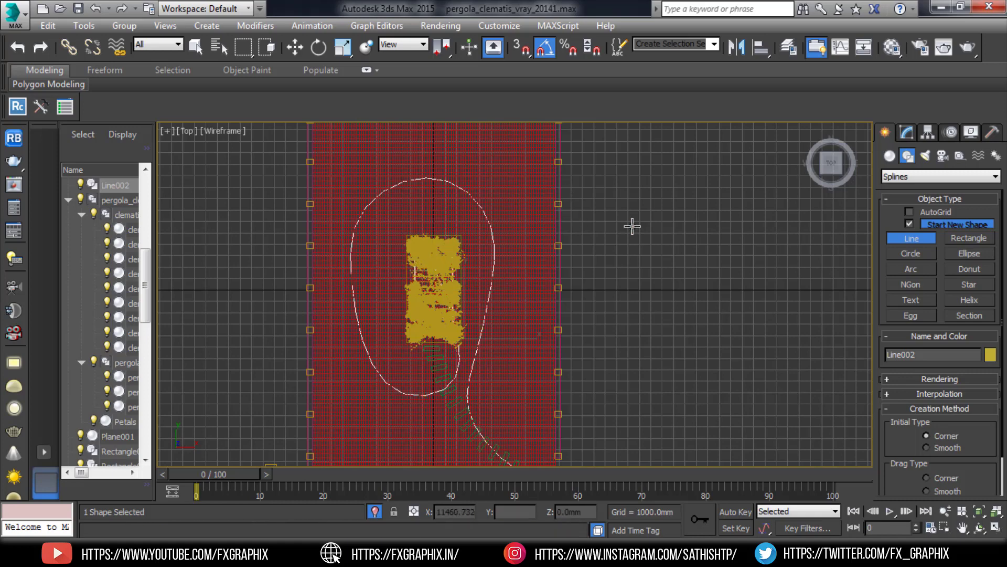
{"action": "left_click", "coordinate": [906, 132]}
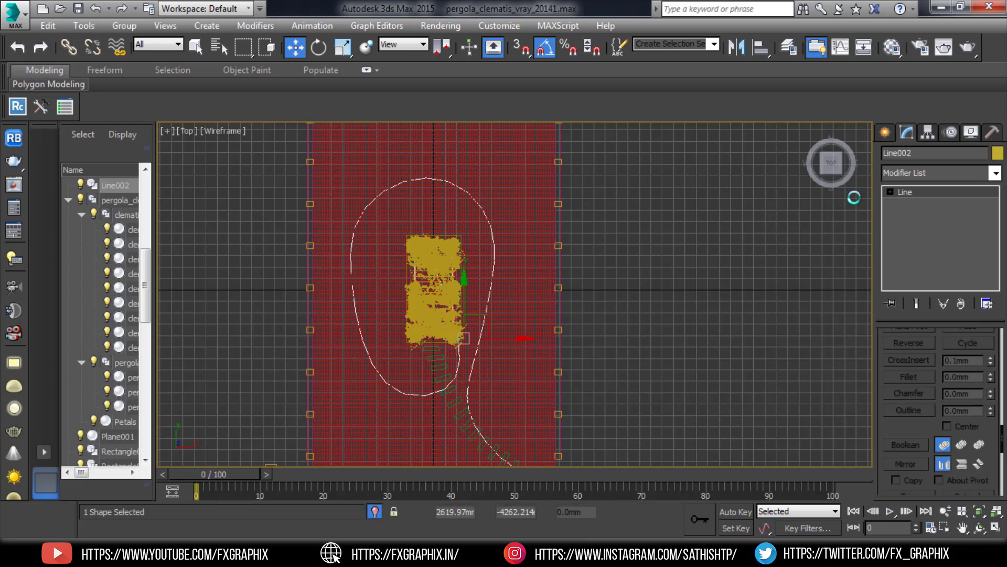
- In Vertex mode, move the bottom point and reshape the left vertex and its Bezier handles
{"action": "left_click", "coordinate": [889, 192]}
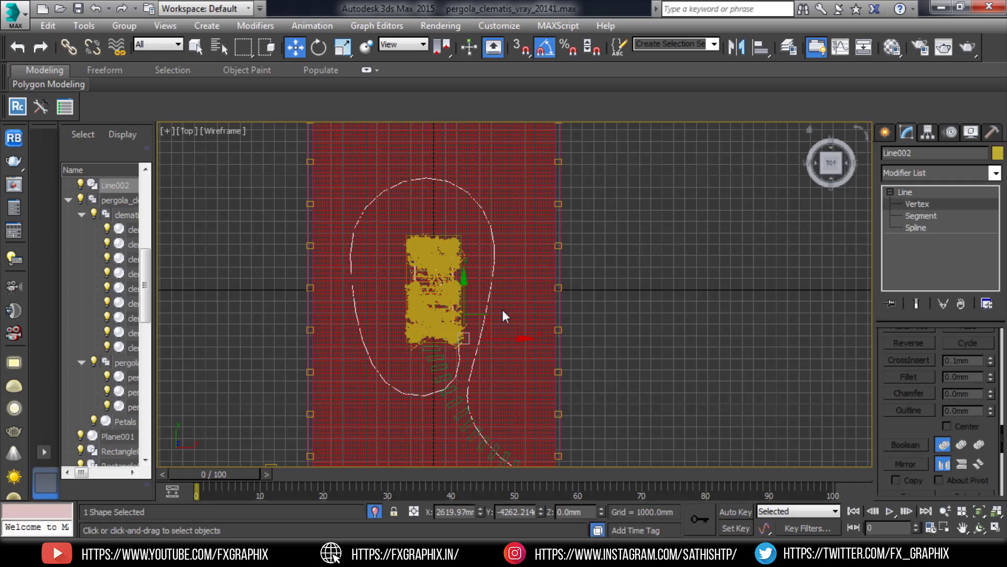
{"action": "key", "text": "1"}
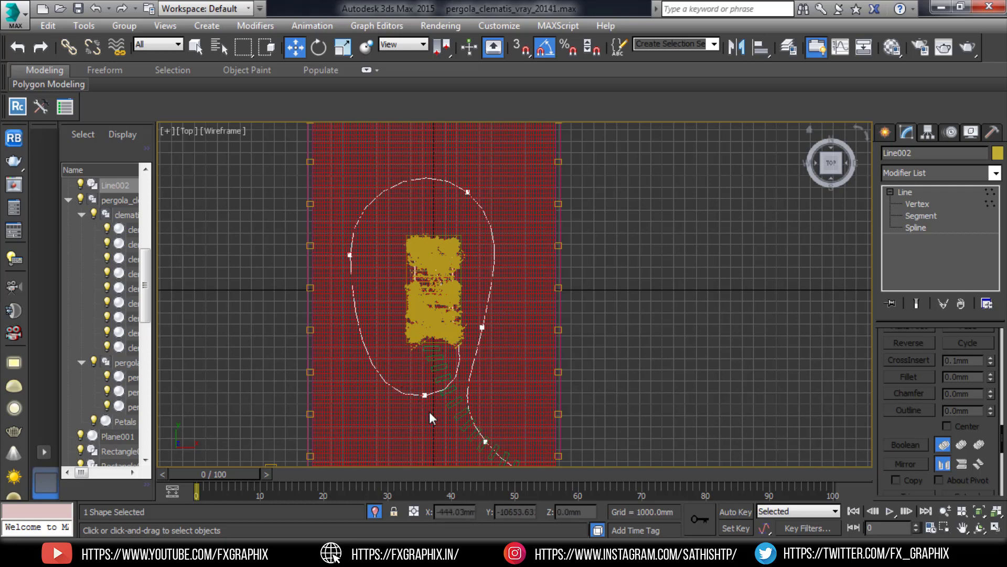
{"action": "left_click", "coordinate": [425, 394]}
{"action": "left_click_drag", "start_coordinate": [443, 397], "coordinate": [449, 317]}
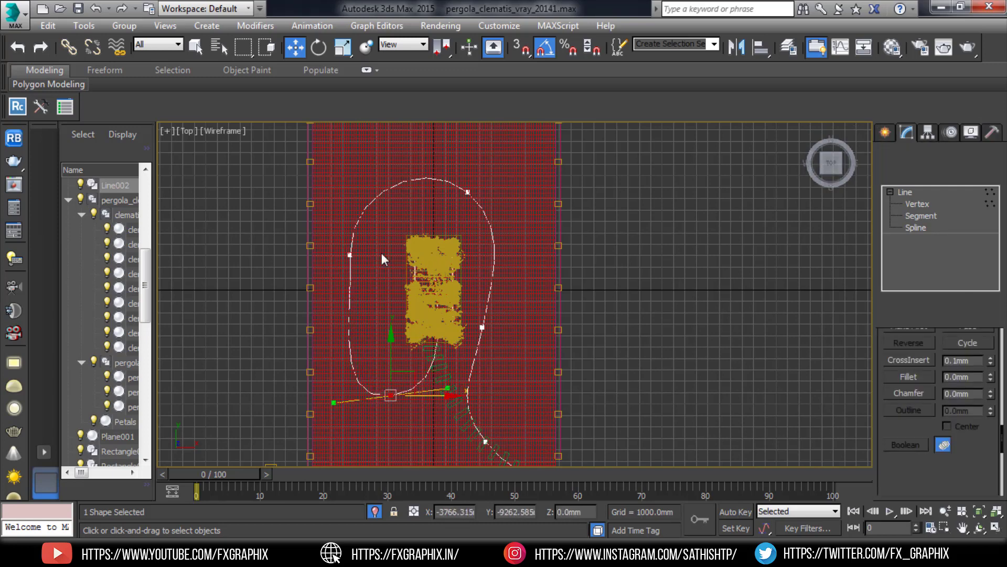
{"action": "left_click", "coordinate": [352, 255]}
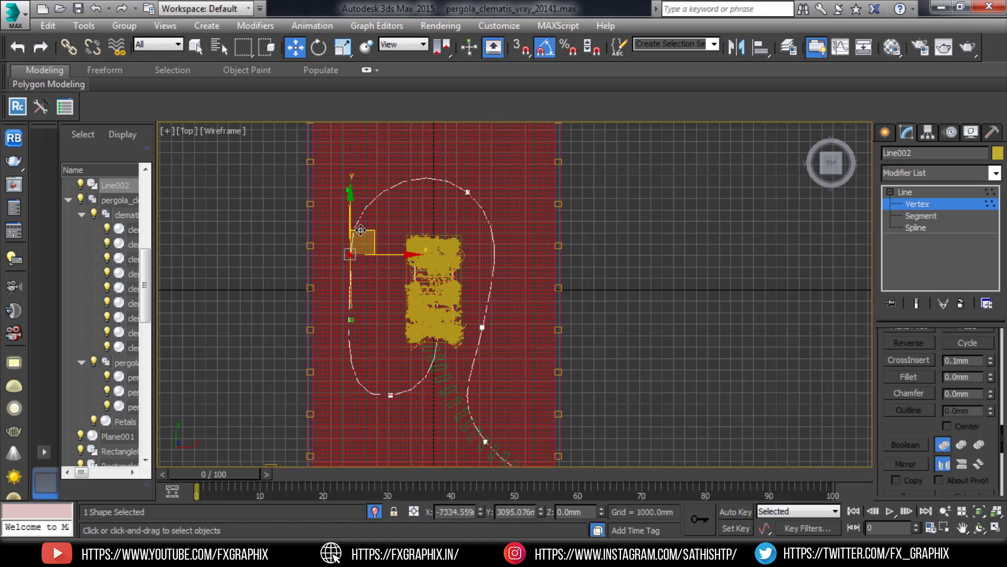
{"action": "left_click_drag", "start_coordinate": [360, 230], "coordinate": [344, 235]}
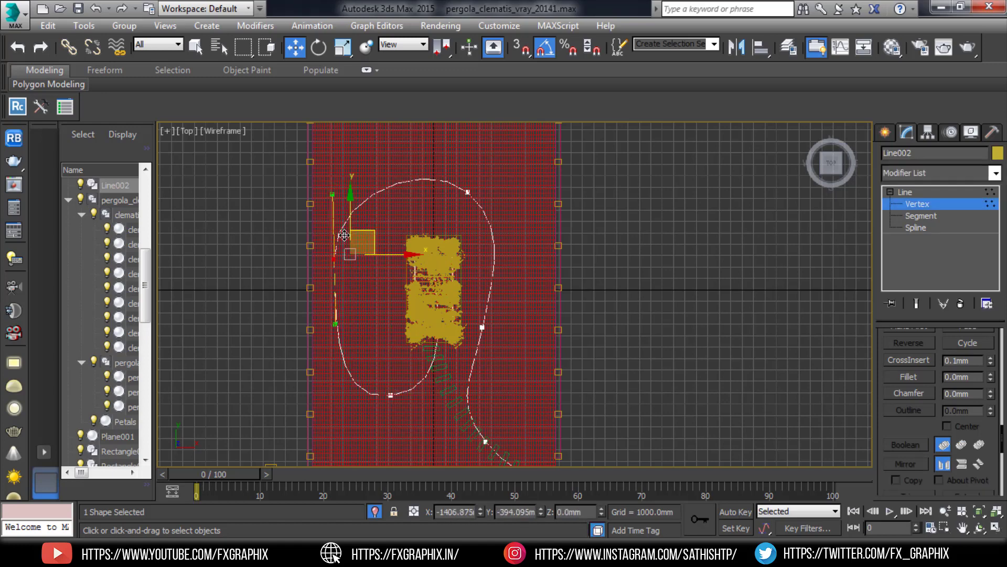
{"action": "left_click_drag", "start_coordinate": [332, 194], "coordinate": [346, 201]}
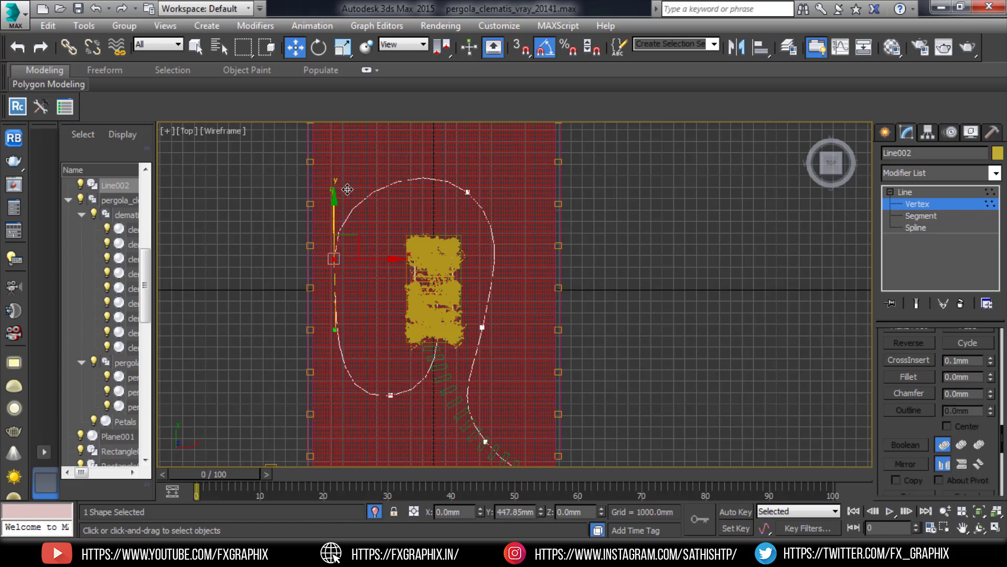
{"action": "left_click_drag", "start_coordinate": [333, 330], "coordinate": [328, 321]}
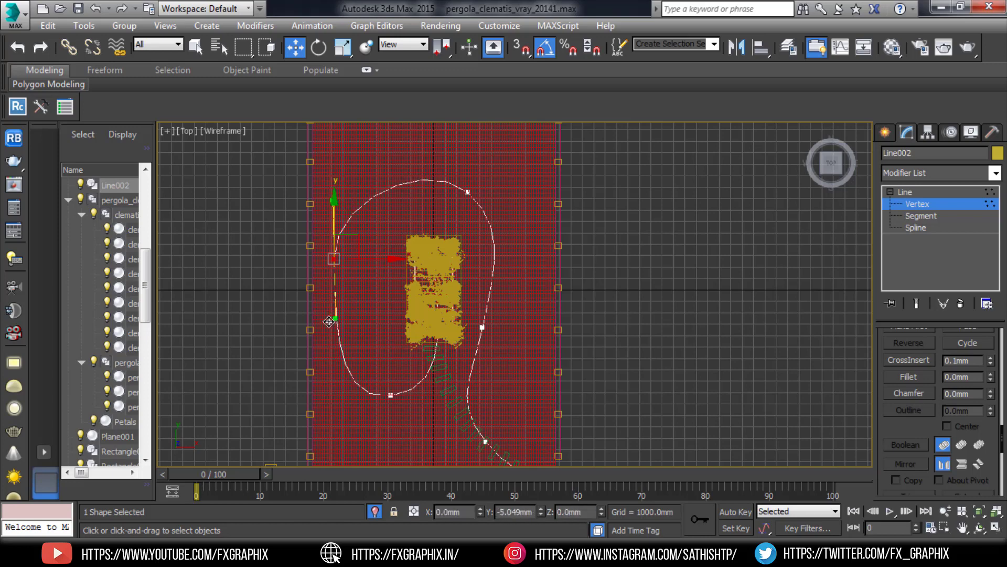
- Adjust the bottom vertex's handles, then exit Vertex mode and restore the four viewports
{"action": "left_click", "coordinate": [470, 285]}
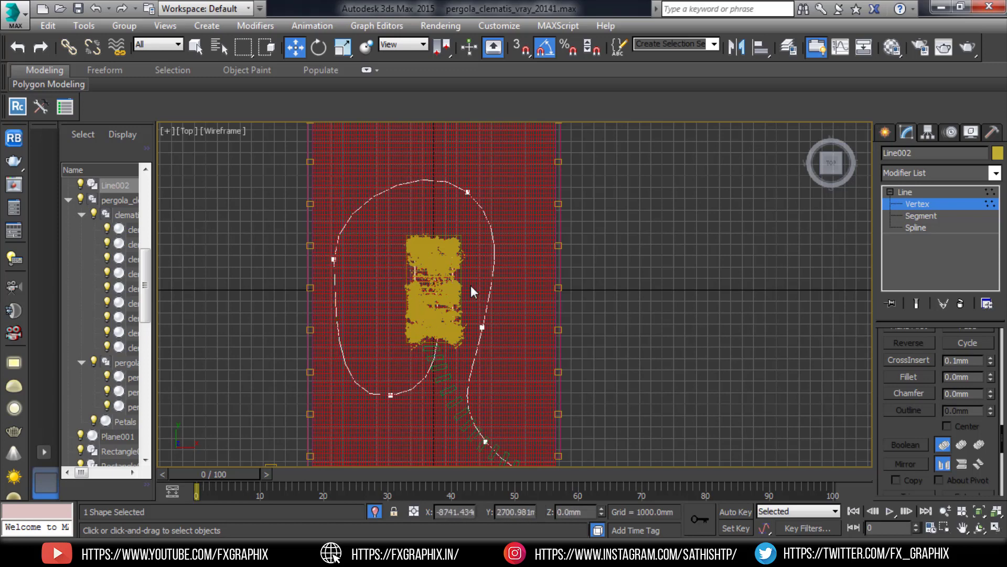
{"action": "left_click", "coordinate": [433, 261]}
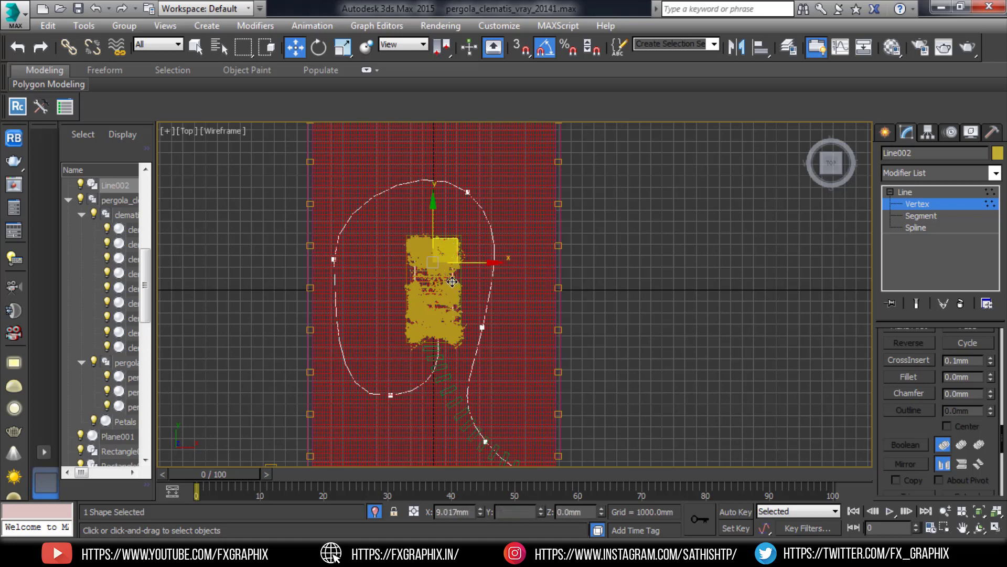
{"action": "left_click_drag", "start_coordinate": [451, 268], "coordinate": [403, 409]}
{"action": "left_click", "coordinate": [394, 394]}
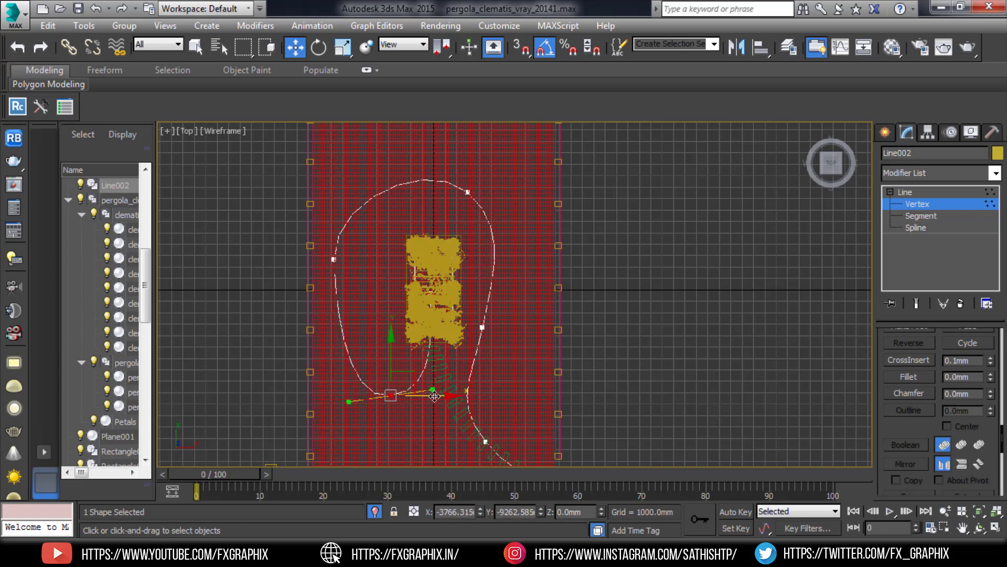
{"action": "mouse_move", "coordinate": [431, 390]}
{"action": "left_mouse_down"}
{"action": "mouse_move", "coordinate": [379, 397]}
{"action": "mouse_move", "coordinate": [432, 389]}
{"action": "left_mouse_up"}
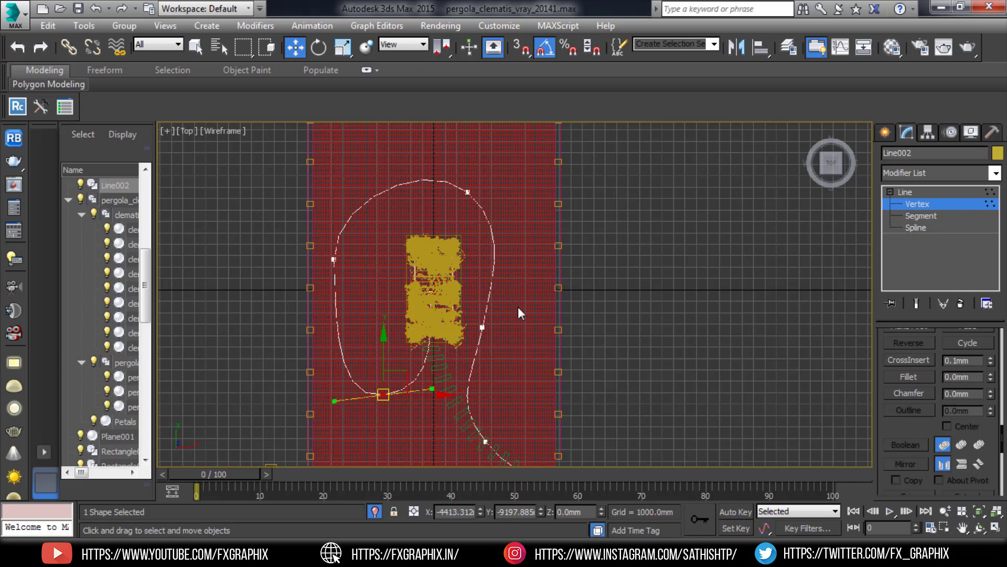
{"action": "left_click", "coordinate": [914, 205]}
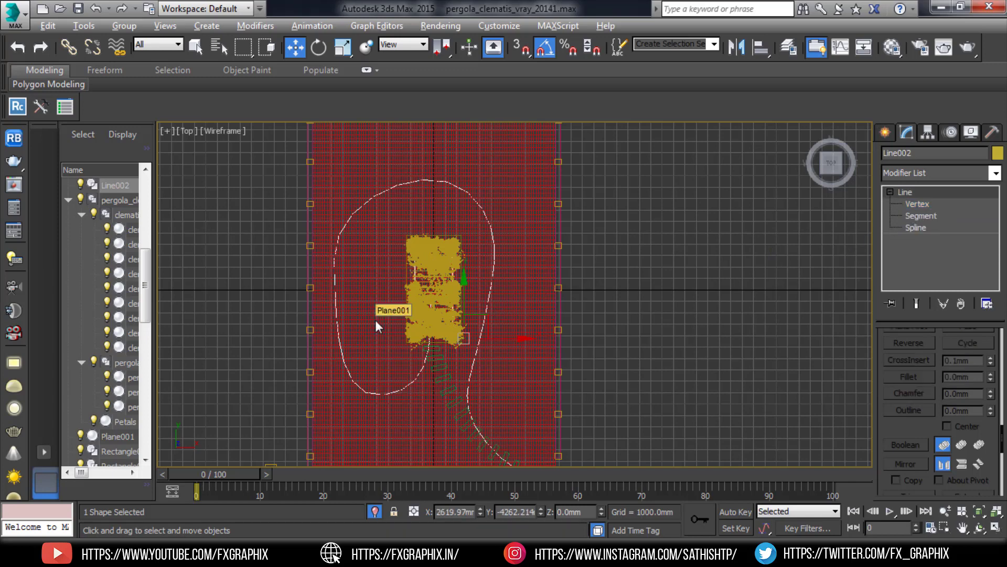
{"action": "key", "text": "alt+w"}
- Maximize and orbit the Perspective view over the garden, deselect Line002, and open the Animation menu
{"action": "middle_click_drag", "start_coordinate": [624, 388], "coordinate": [559, 377]}
{"action": "key", "text": "alt+w"}
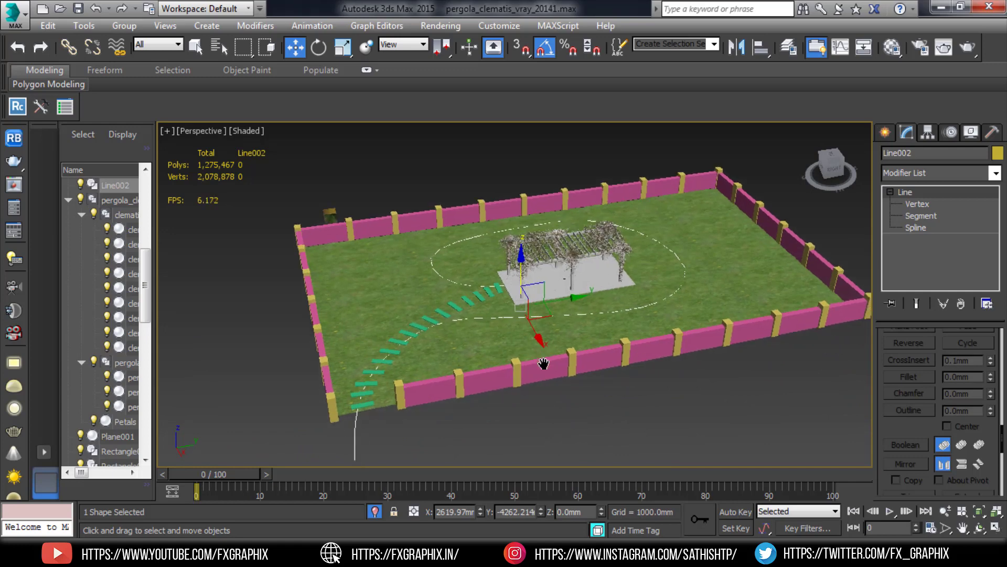
{"action": "middle_click_drag", "start_coordinate": [559, 378], "coordinate": [597, 413], "text": "alt"}
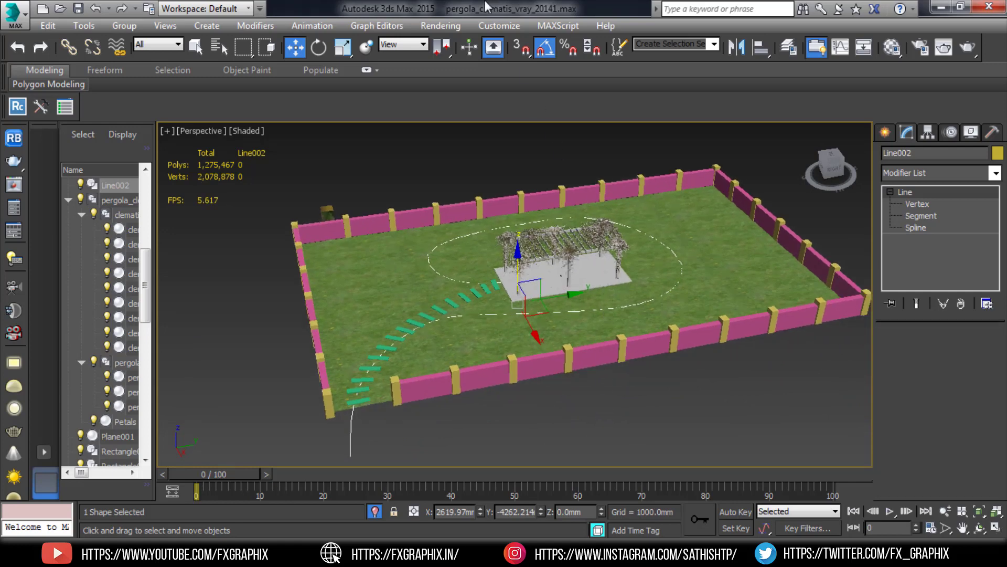
{"action": "key", "text": "ctrl+d"}
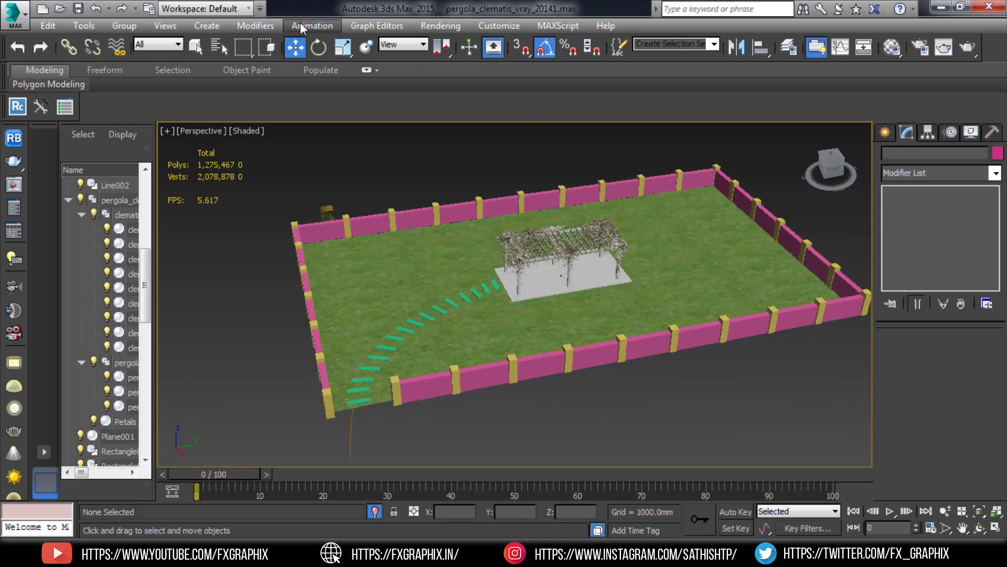
{"action": "left_click", "coordinate": [303, 27]}
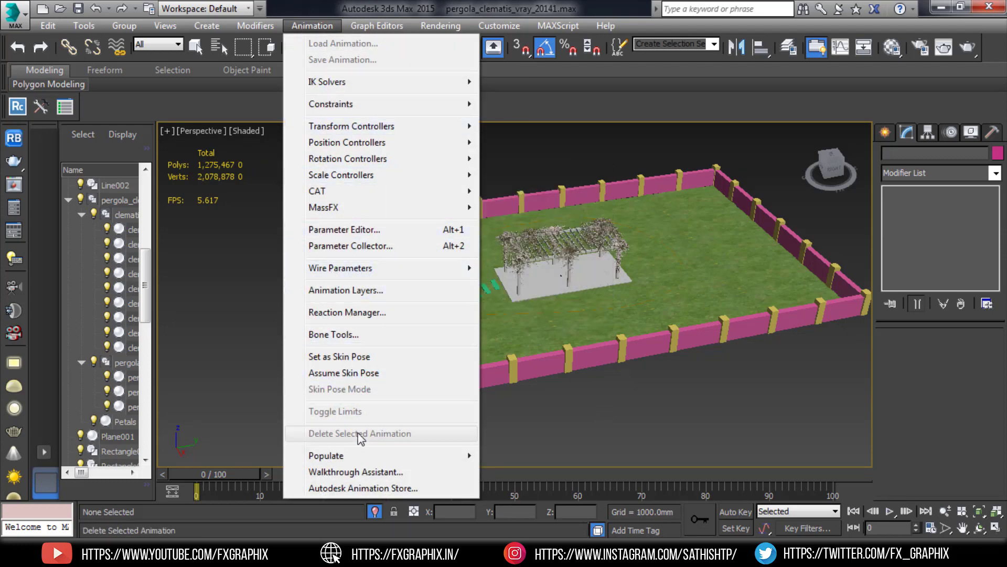
- Launch the Walkthrough Assistant from the Animation menu
{"action": "left_click", "coordinate": [366, 471]}
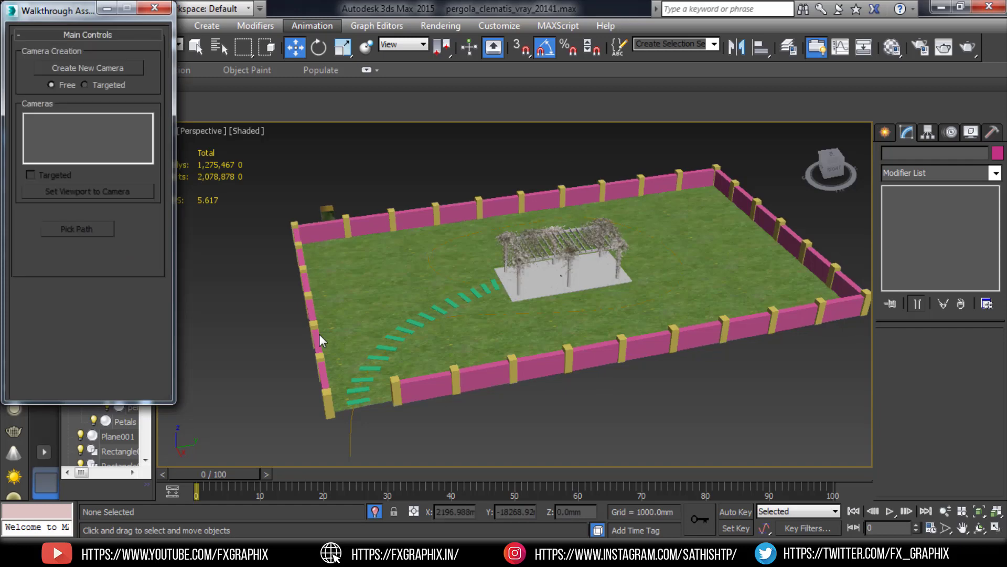
- Create the free camera Walkthrough_Cam001 in the Walkthrough Assistant
{"action": "left_click", "coordinate": [102, 68]}
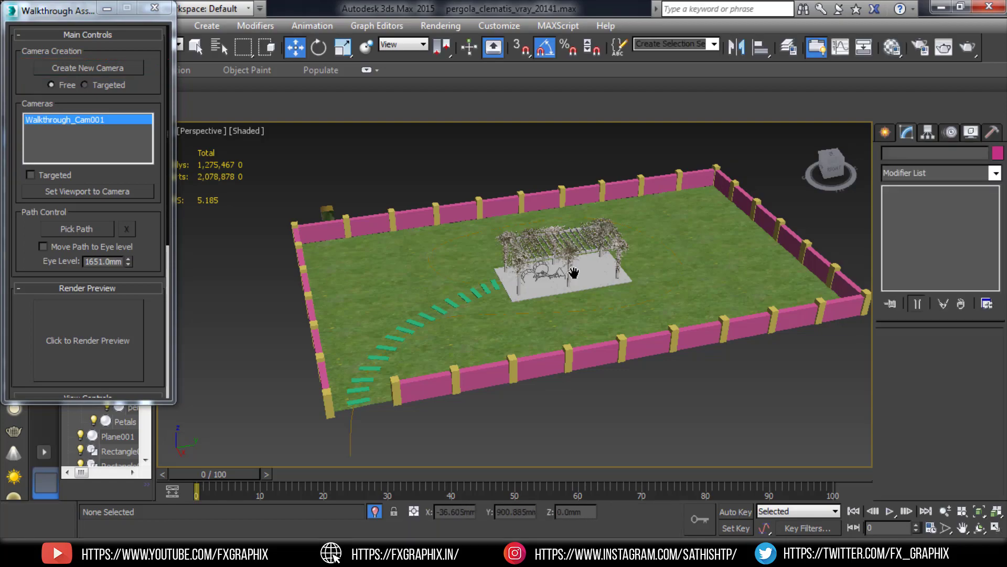
{"action": "scroll", "coordinate": [574, 273], "scroll_direction": "up", "scroll_amount": 2}
{"action": "scroll", "coordinate": [591, 261], "scroll_direction": "up", "scroll_amount": 2}
{"action": "scroll", "coordinate": [596, 258], "scroll_direction": "up", "scroll_amount": 2}
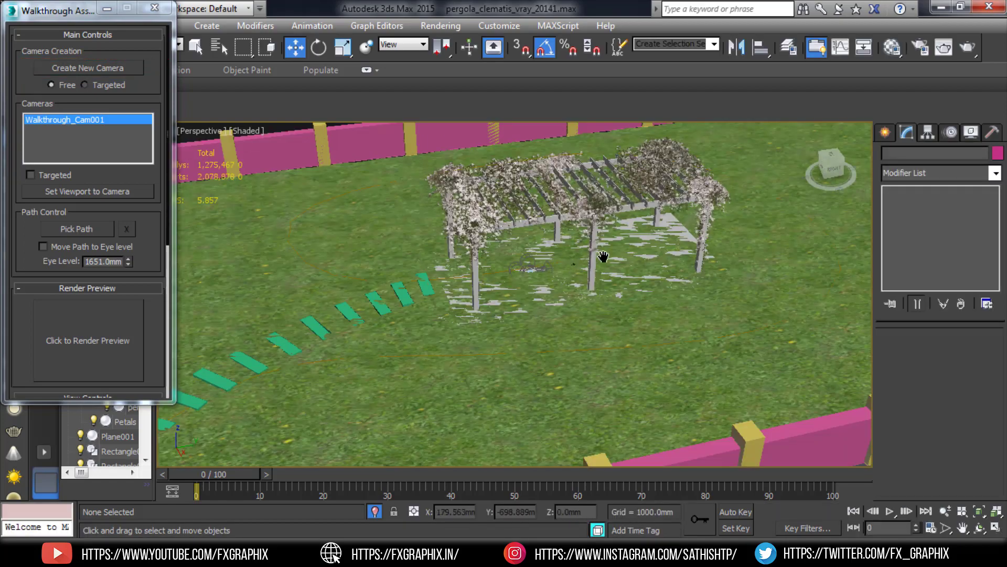
{"action": "scroll", "coordinate": [603, 257], "scroll_direction": "down", "scroll_amount": 2}
{"action": "scroll", "coordinate": [648, 231], "scroll_direction": "down", "scroll_amount": 2}
{"action": "scroll", "coordinate": [645, 232], "scroll_direction": "down", "scroll_amount": 4}
{"action": "scroll", "coordinate": [641, 233], "scroll_direction": "down", "scroll_amount": 2}
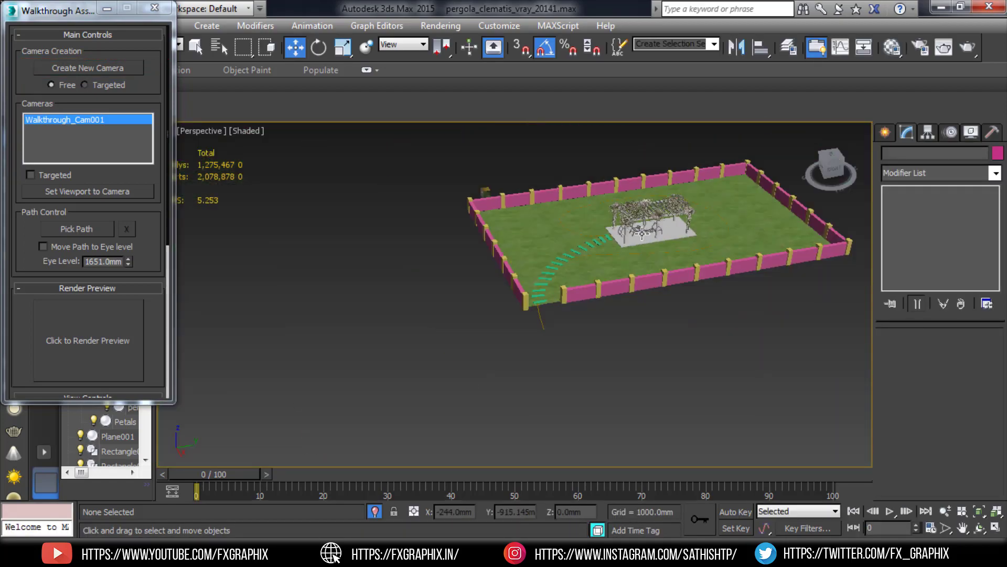
{"action": "scroll", "coordinate": [641, 233], "scroll_direction": "up", "scroll_amount": 2}
{"action": "scroll", "coordinate": [619, 234], "scroll_direction": "up", "scroll_amount": 2}
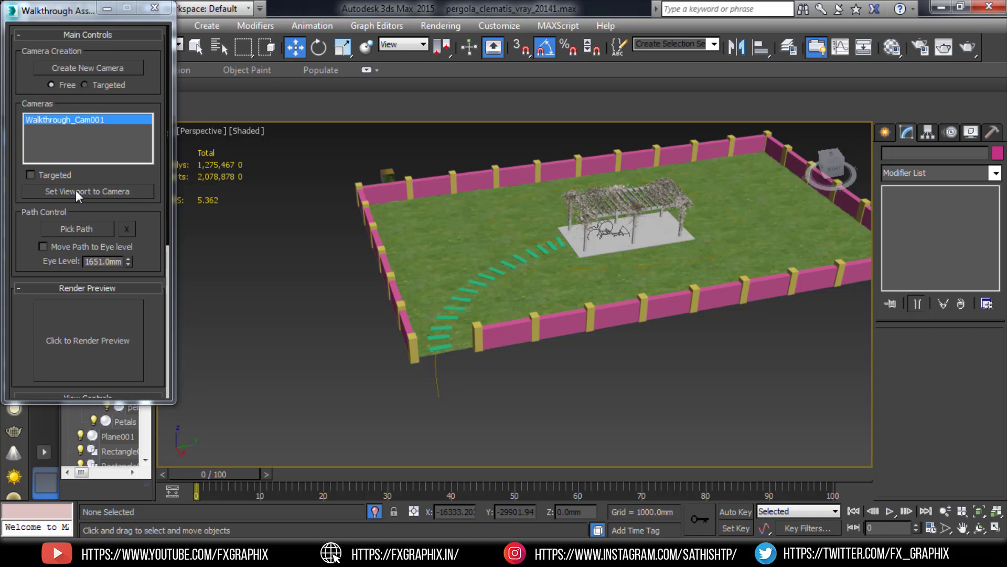
- Assign the Line002 spline as Walkthrough_Cam001's path via Pick Path
{"action": "left_click", "coordinate": [82, 234]}
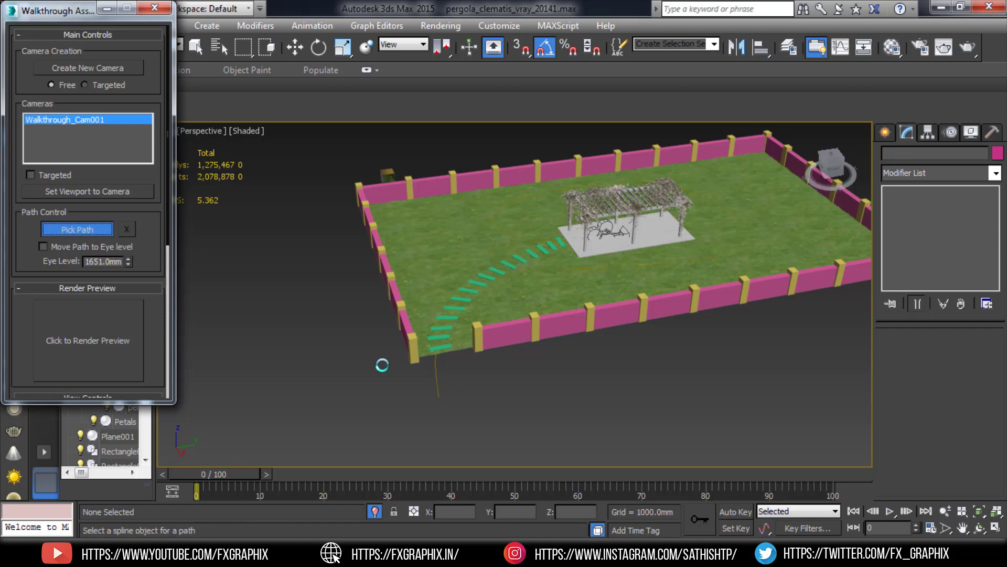
{"action": "left_click", "coordinate": [435, 378]}
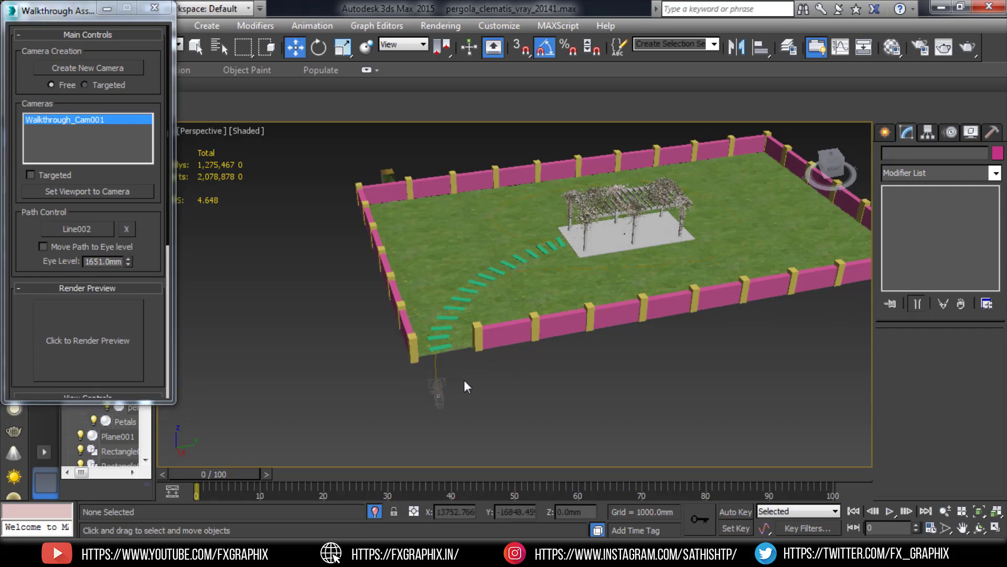
{"action": "mouse_move", "coordinate": [484, 368]}
{"action": "middle_mouse_down"}
{"action": "mouse_move", "coordinate": [577, 339]}
{"action": "mouse_move", "coordinate": [552, 345]}
{"action": "middle_mouse_up"}
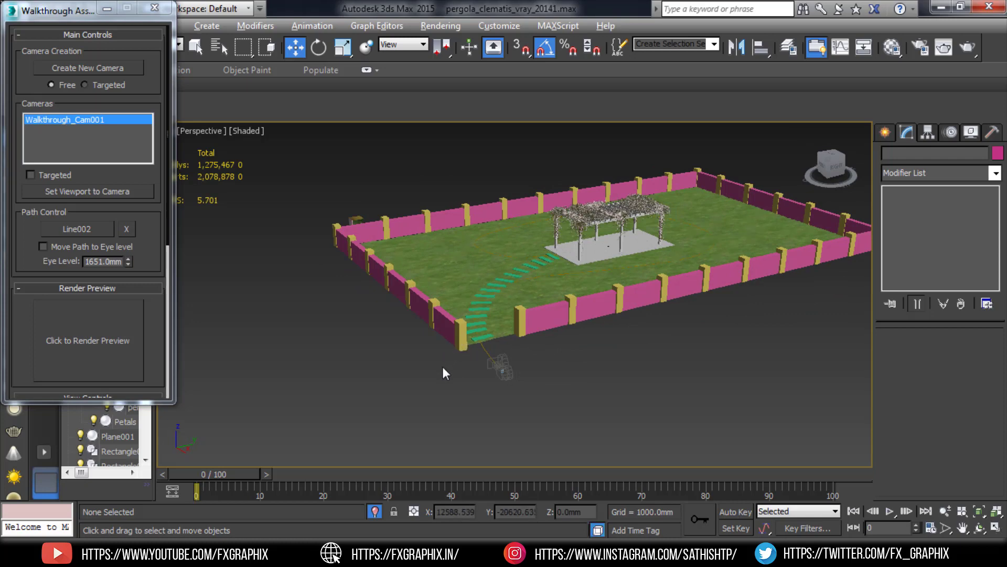
- Show Walkthrough_Cam001 in the Left view, raise the path to eye level, and scrub frames 0–13
{"action": "key", "text": "alt+w"}
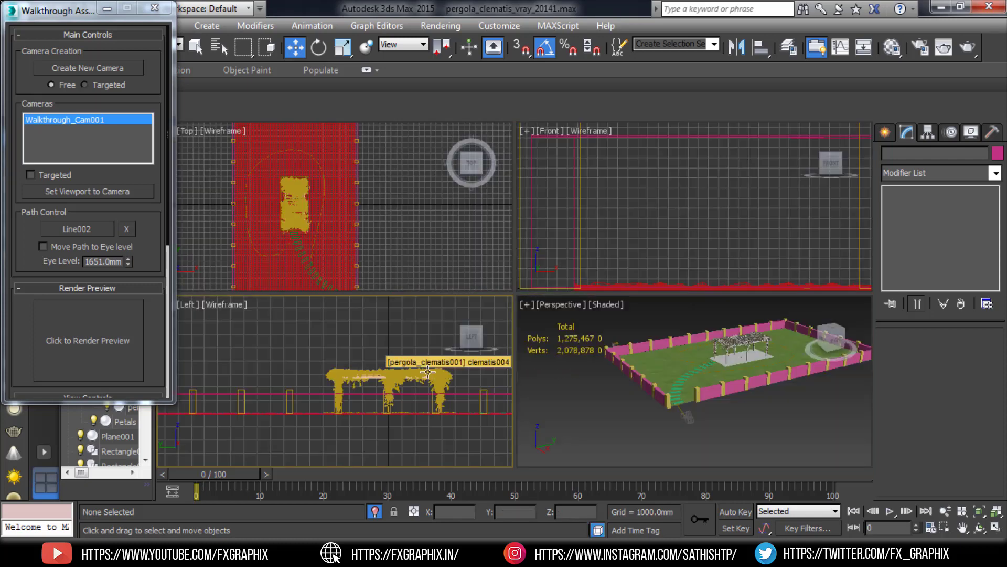
{"action": "key", "text": "c"}
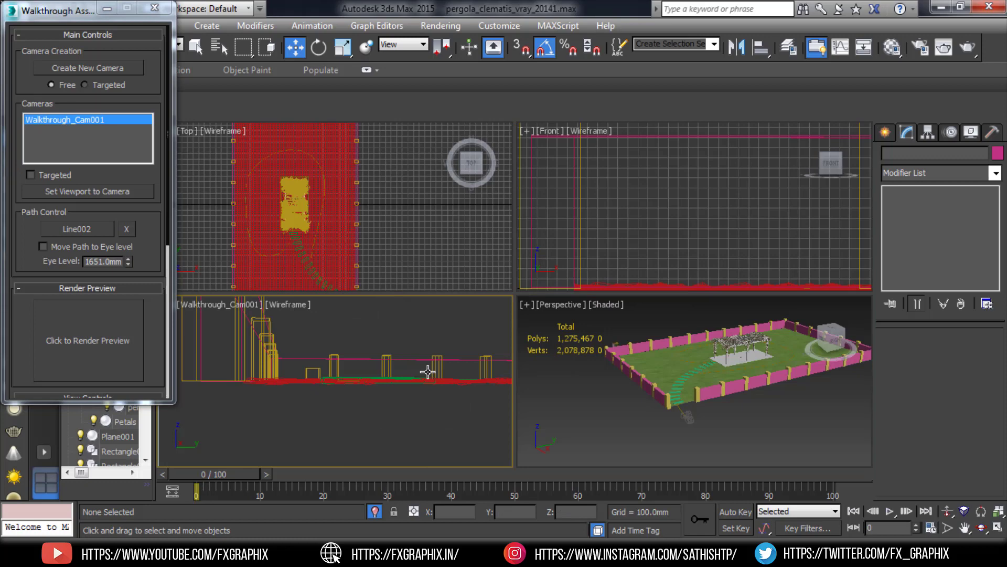
{"action": "scroll", "coordinate": [60, 203], "scroll_direction": "down", "scroll_amount": 2}
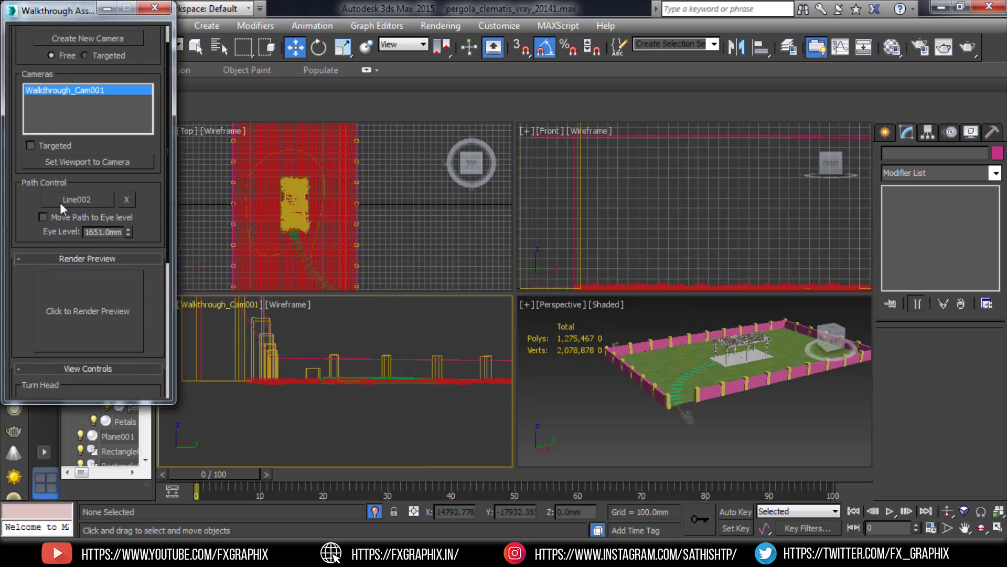
{"action": "left_click", "coordinate": [50, 219]}
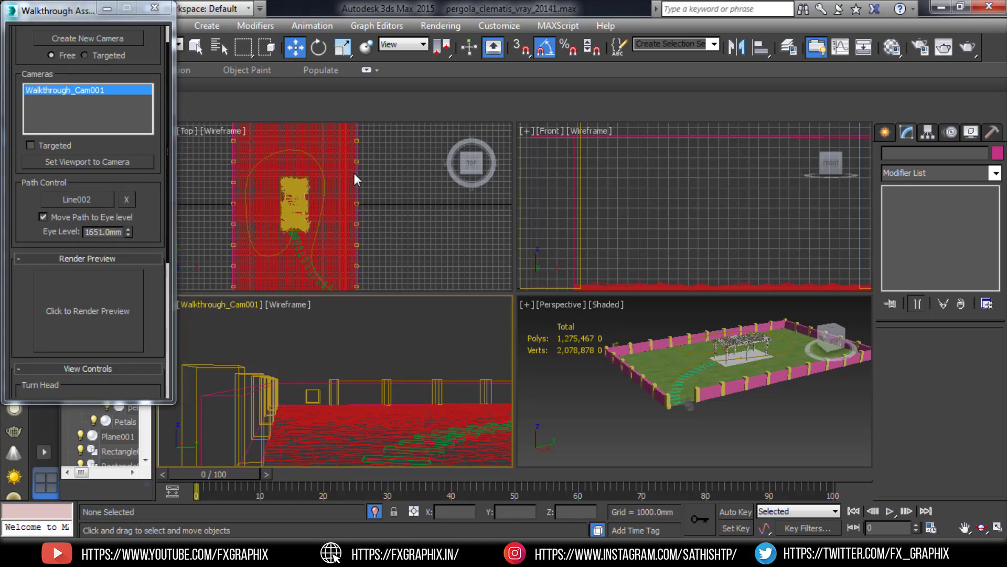
{"action": "middle_click_drag", "start_coordinate": [363, 223], "coordinate": [325, 167]}
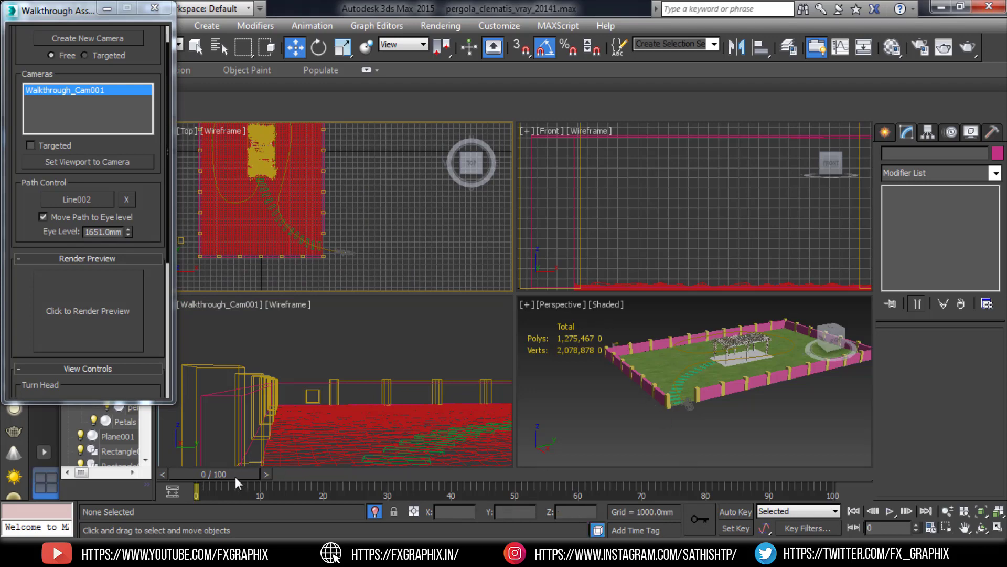
{"action": "mouse_move", "coordinate": [237, 474]}
{"action": "left_mouse_down"}
{"action": "mouse_move", "coordinate": [281, 479]}
{"action": "mouse_move", "coordinate": [212, 486]}
{"action": "left_mouse_up"}
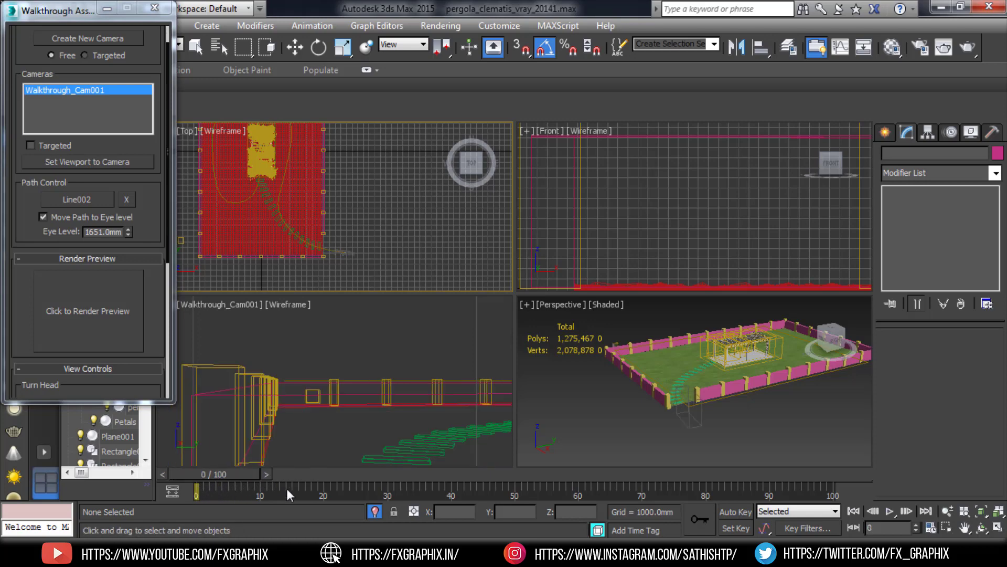
- Play the walkthrough in the camera view, rewind it, and set Perspective to wireframe
{"action": "key", "text": "w"}
{"action": "left_click", "coordinate": [465, 381]}
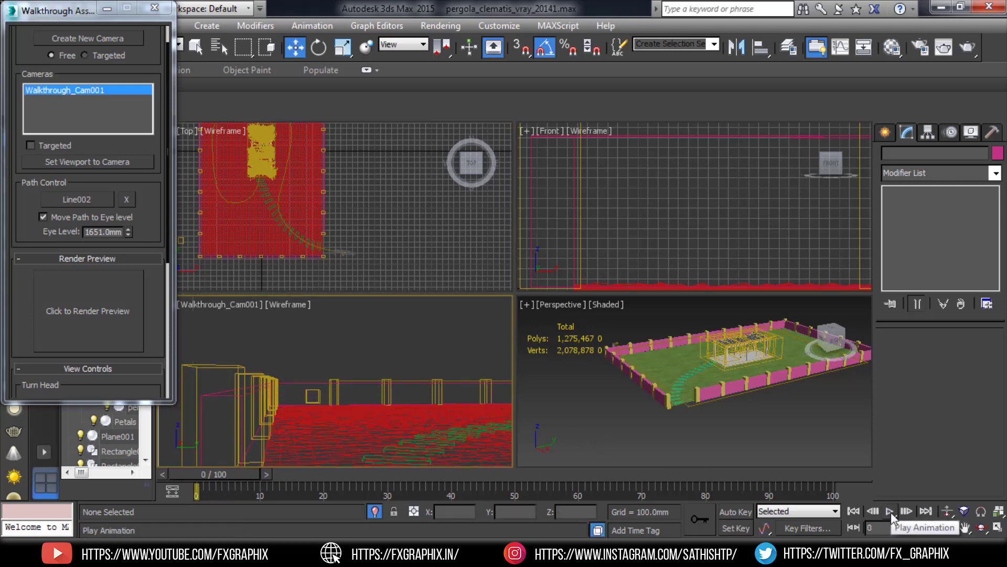
{"action": "left_click", "coordinate": [891, 512]}
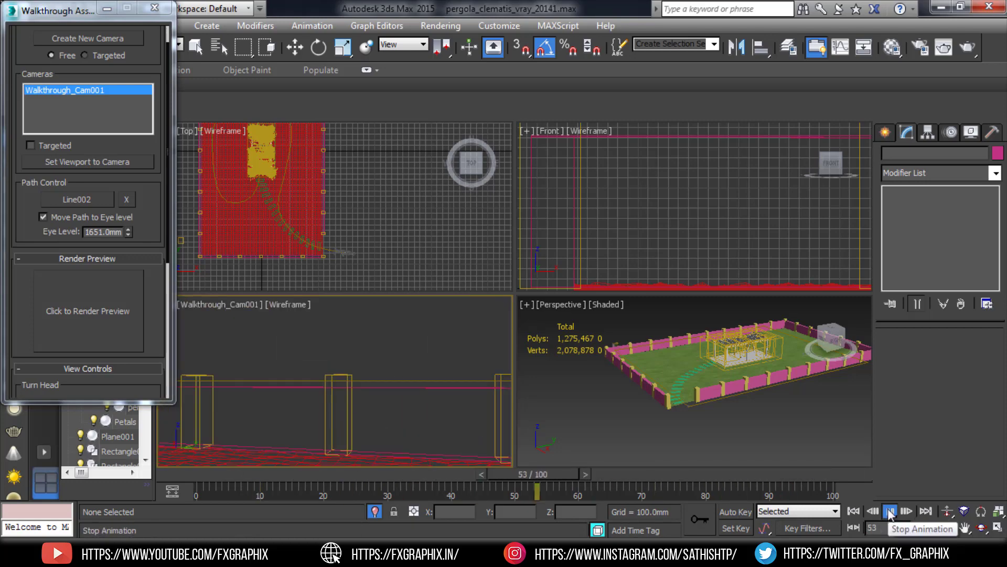
{"action": "key", "text": "w"}
{"action": "left_click_drag", "start_coordinate": [638, 470], "coordinate": [178, 475]}
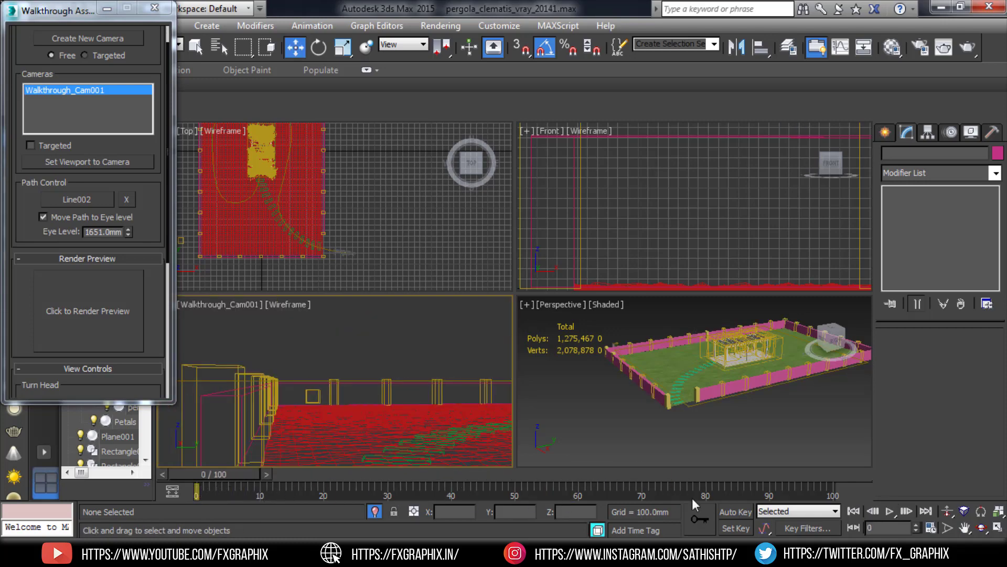
{"action": "key", "text": "F3"}
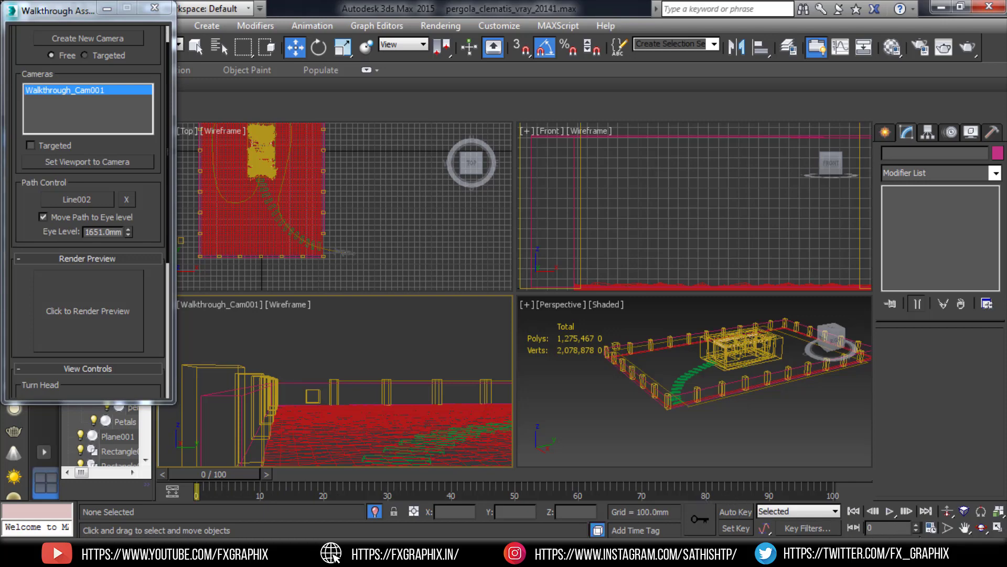
{"action": "left_click", "coordinate": [931, 527]}
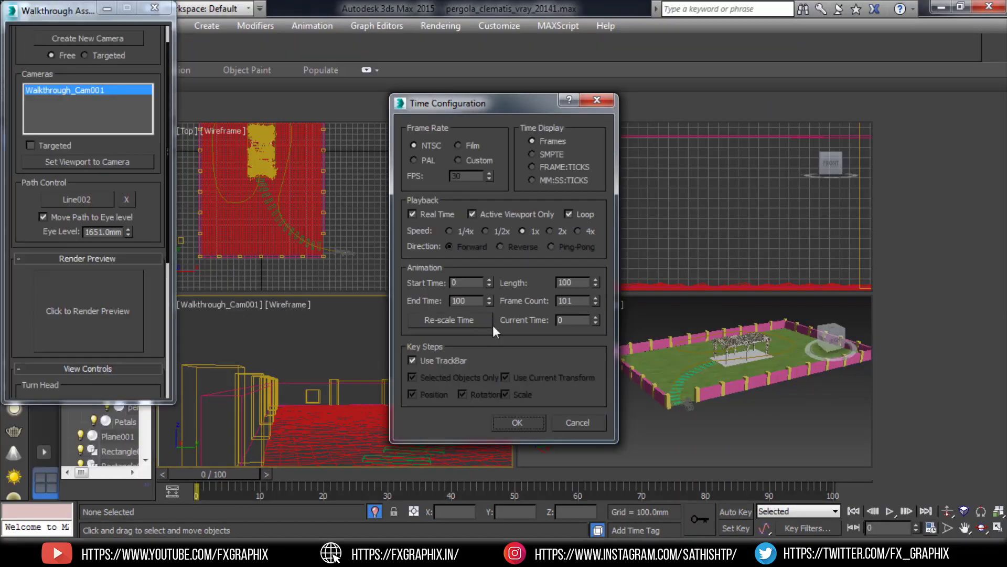
- Re-scale the animation time so the timeline runs from frame 0 to 1000
{"action": "left_click", "coordinate": [575, 283]}
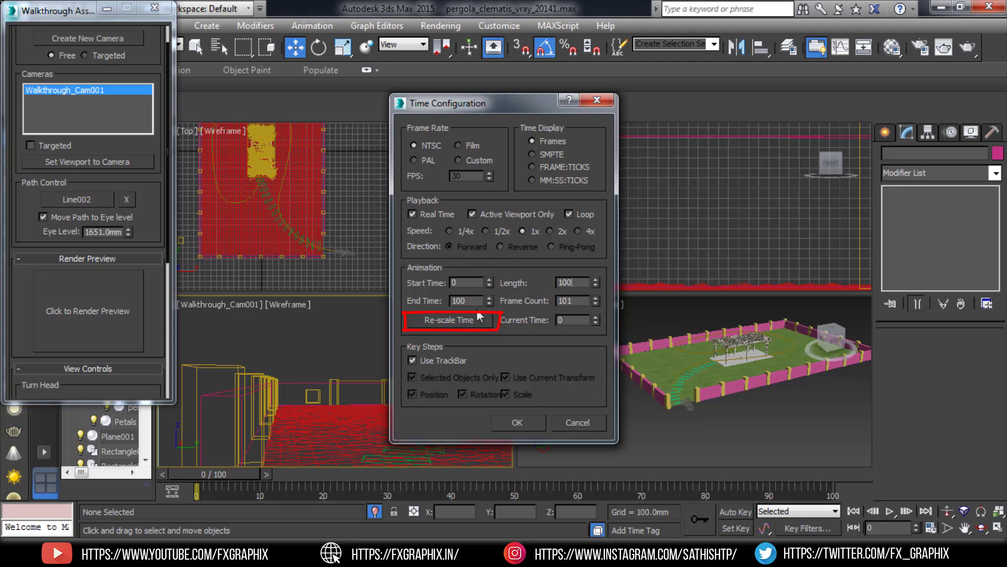
{"action": "left_click", "coordinate": [430, 321]}
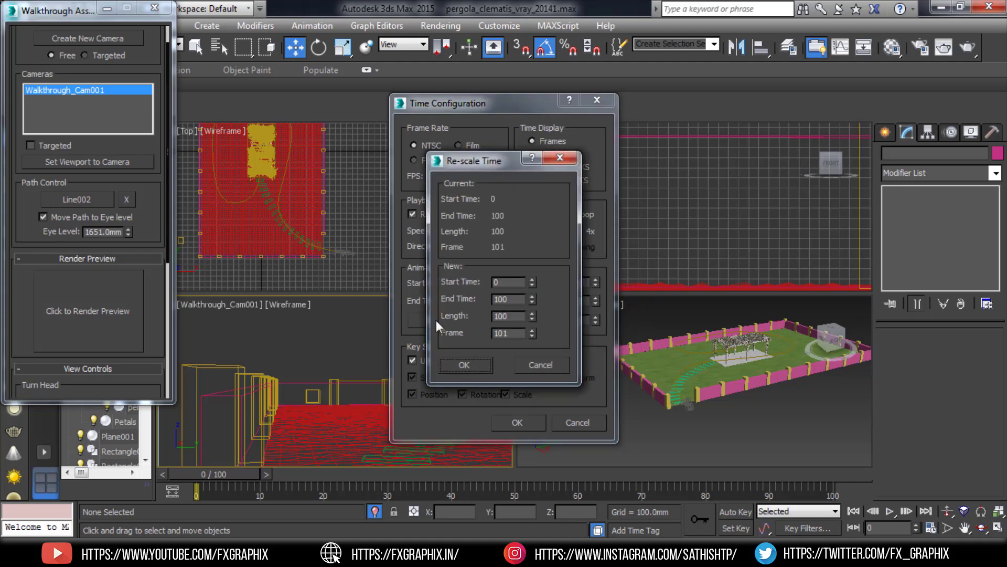
{"action": "left_click", "coordinate": [514, 299]}
{"action": "key", "text": "BackSpace"}
{"action": "type", "text": "1000"}
{"action": "double_click", "coordinate": [520, 299]}
{"action": "left_click", "coordinate": [472, 361]}
{"action": "left_click", "coordinate": [472, 361]}
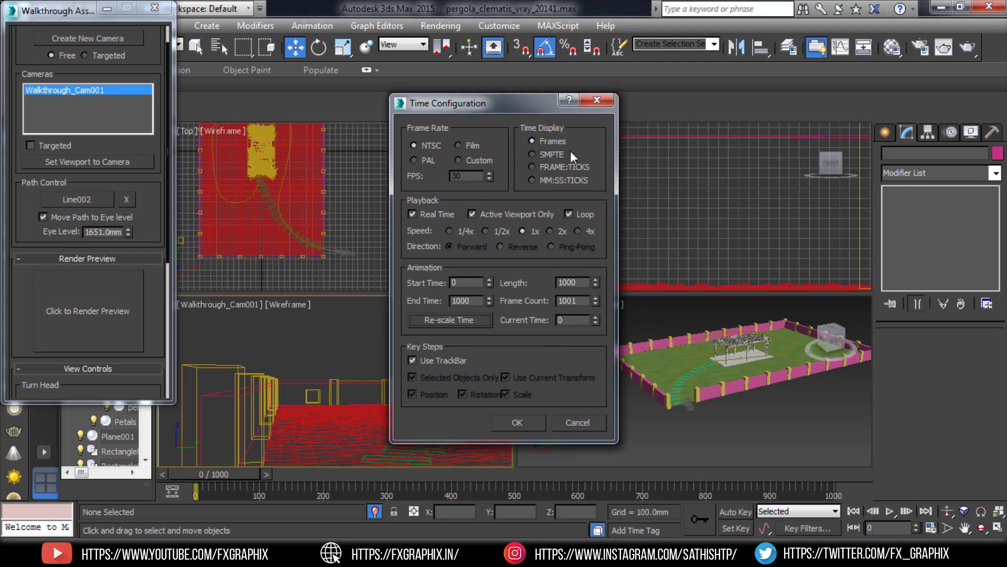
{"action": "left_click", "coordinate": [524, 420]}
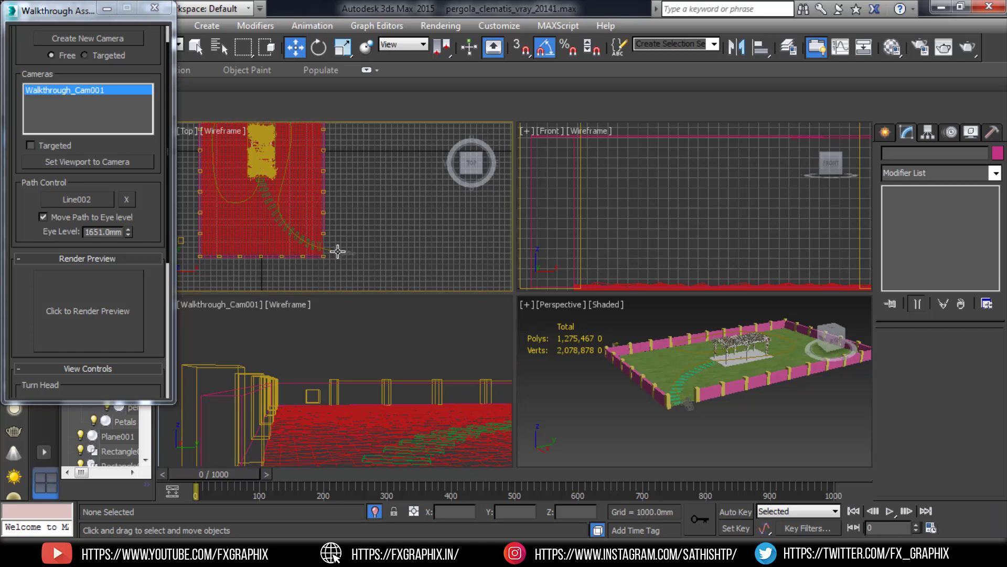
- Select Line002 at vertex level and move its end vertex up along Y
{"action": "scroll", "coordinate": [340, 253], "scroll_direction": "up", "scroll_amount": 3}
{"action": "scroll", "coordinate": [350, 255], "scroll_direction": "up", "scroll_amount": 2}
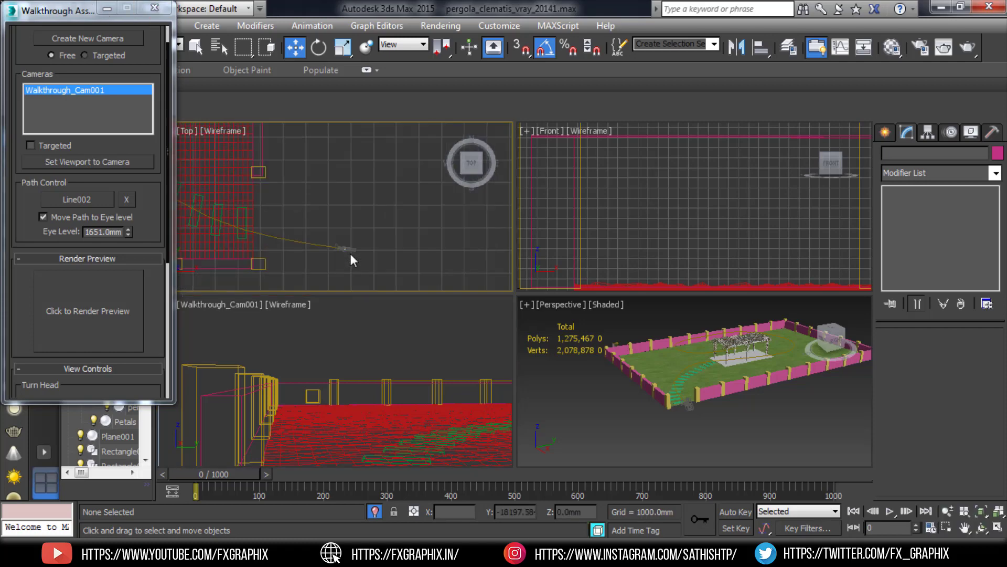
{"action": "left_click", "coordinate": [316, 243]}
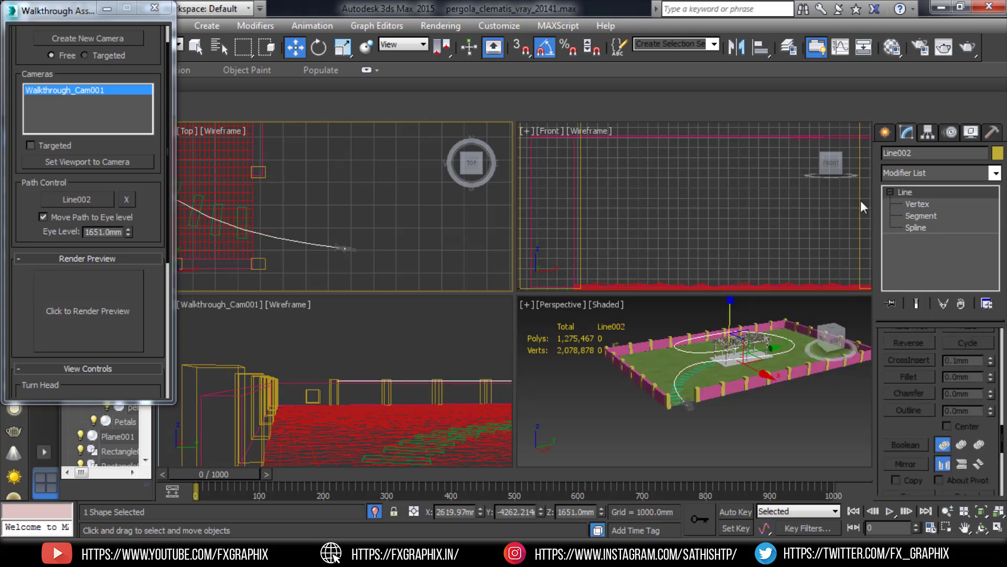
{"action": "left_click", "coordinate": [923, 206]}
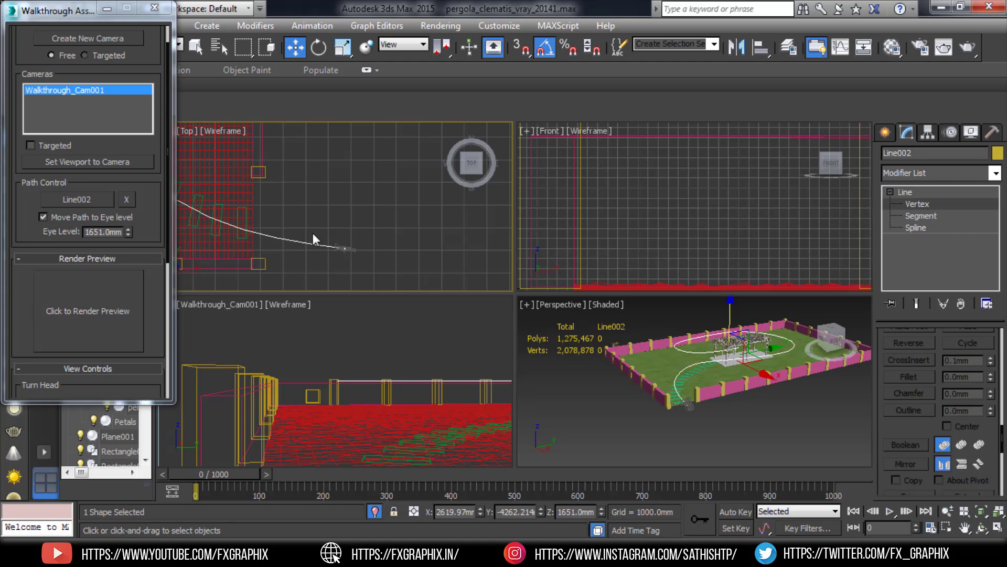
{"action": "left_click_drag", "start_coordinate": [317, 233], "coordinate": [367, 266]}
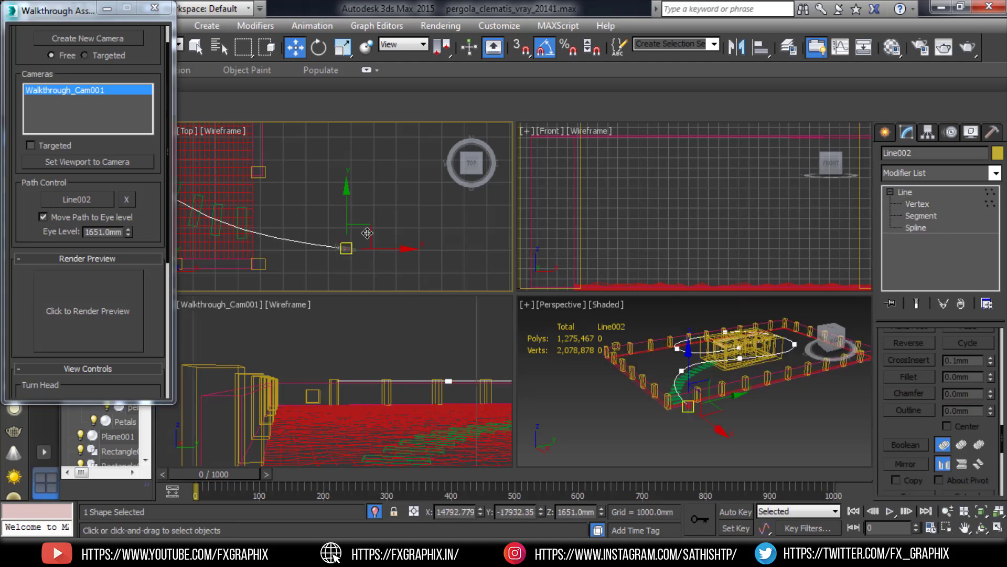
{"action": "left_click_drag", "start_coordinate": [351, 220], "coordinate": [354, 199]}
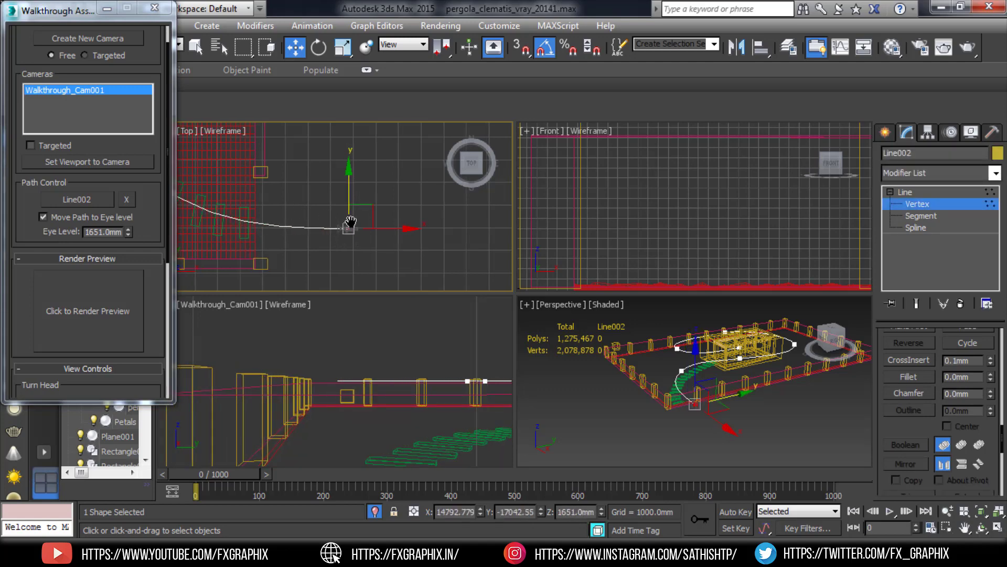
- Pull out the tangent of the curve vertex near the pergola, then minimize the Walkthrough Assistant
{"action": "middle_click_drag", "start_coordinate": [294, 179], "coordinate": [433, 220]}
{"action": "left_click", "coordinate": [252, 182]}
{"action": "mouse_move", "coordinate": [278, 207]}
{"action": "left_mouse_down"}
{"action": "mouse_move", "coordinate": [321, 265]}
{"action": "mouse_move", "coordinate": [292, 251]}
{"action": "left_mouse_up"}
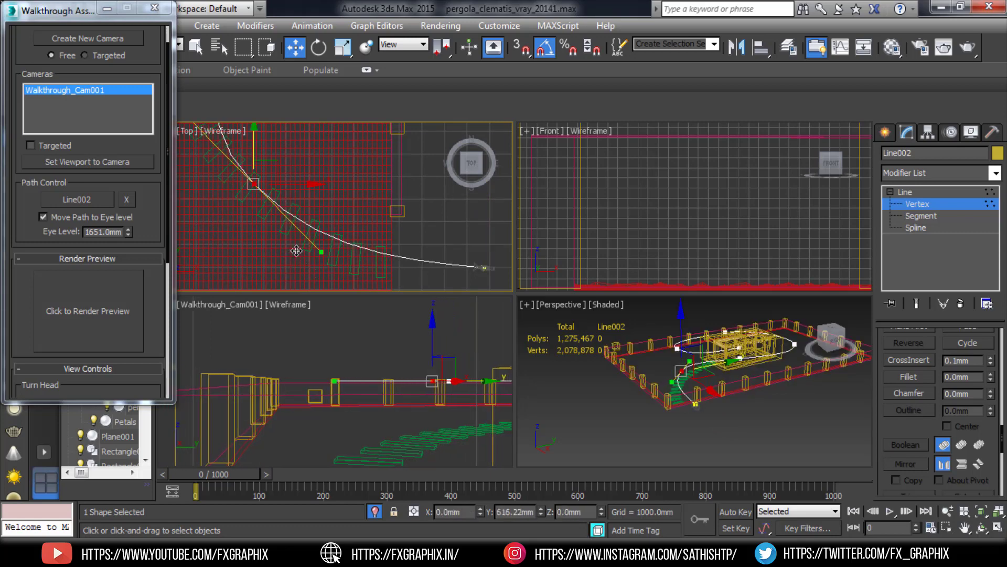
{"action": "left_click", "coordinate": [107, 8]}
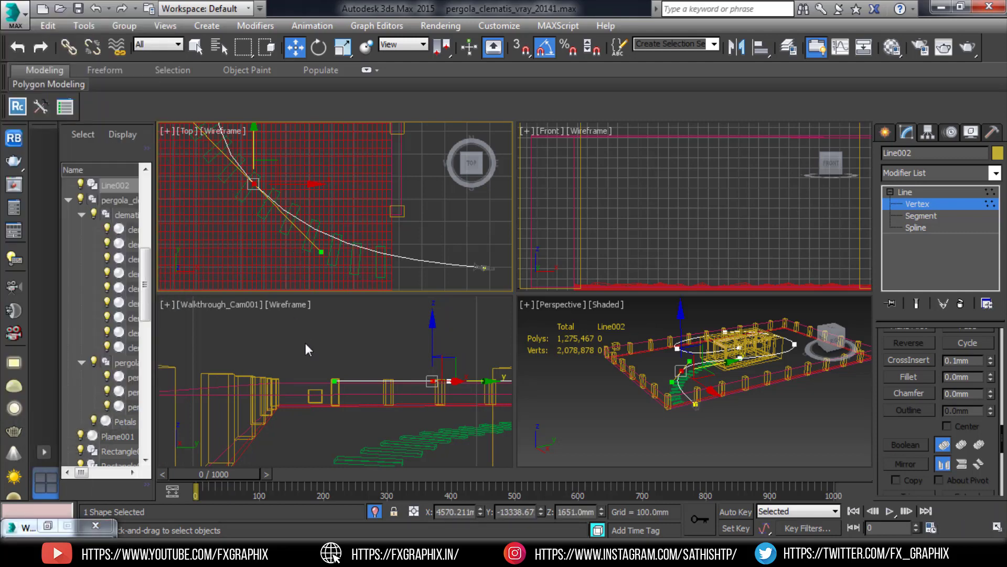
- Give Walkthrough_Cam001 Realistic shading, exit vertex mode, deselect Line002, and maximize the camera view
{"action": "right_click", "coordinate": [396, 344]}
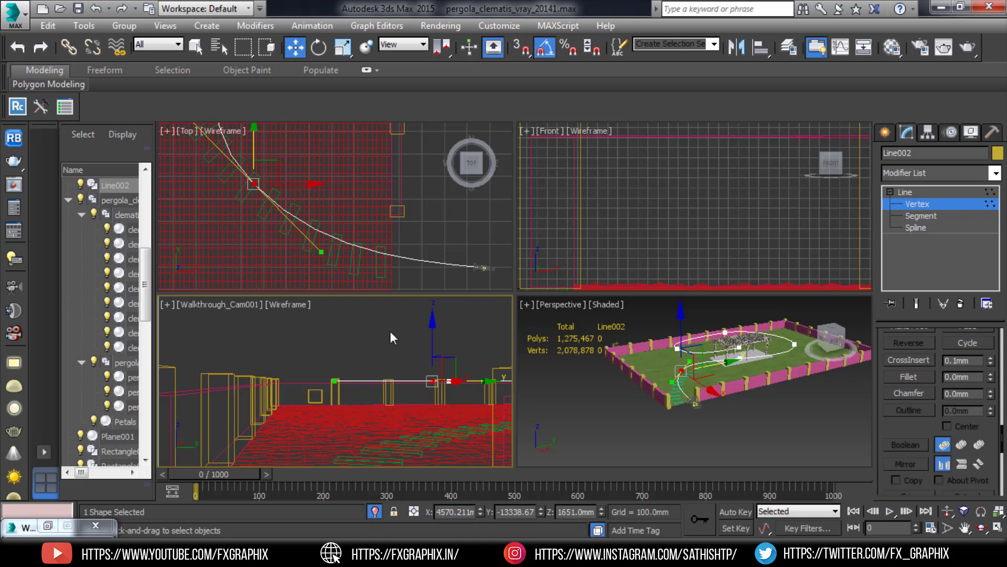
{"action": "key", "text": "F3"}
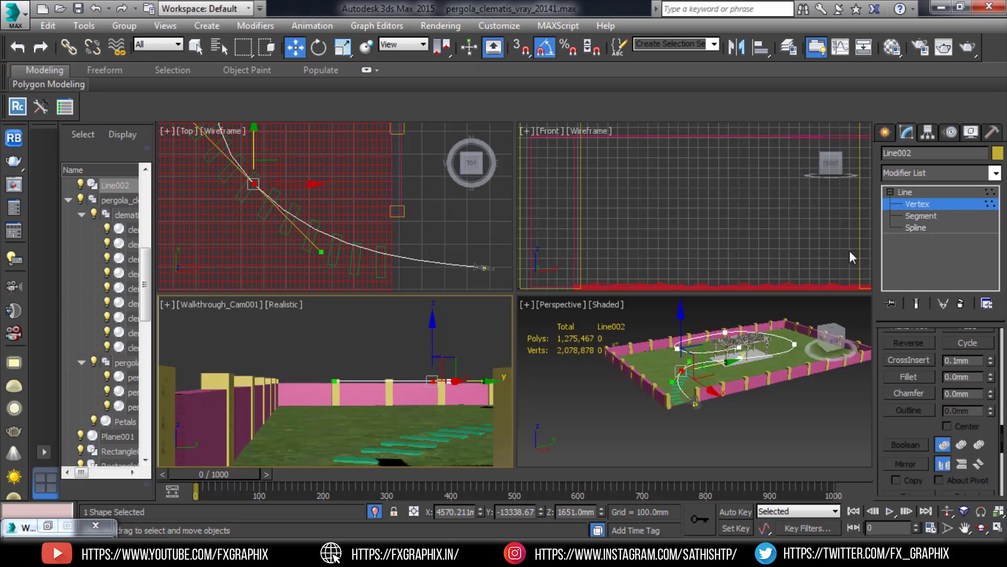
{"action": "key", "text": "1"}
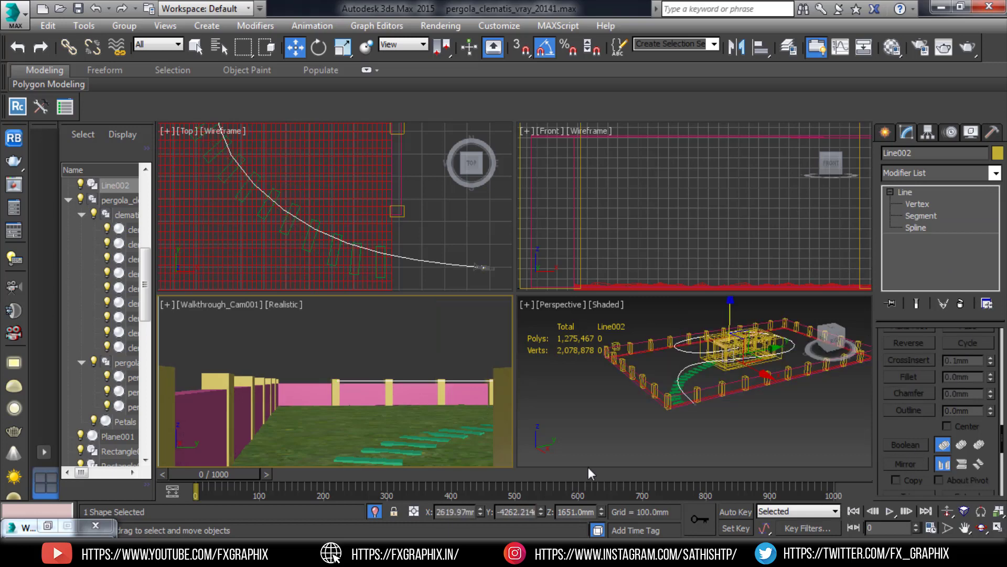
{"action": "left_click", "coordinate": [419, 332]}
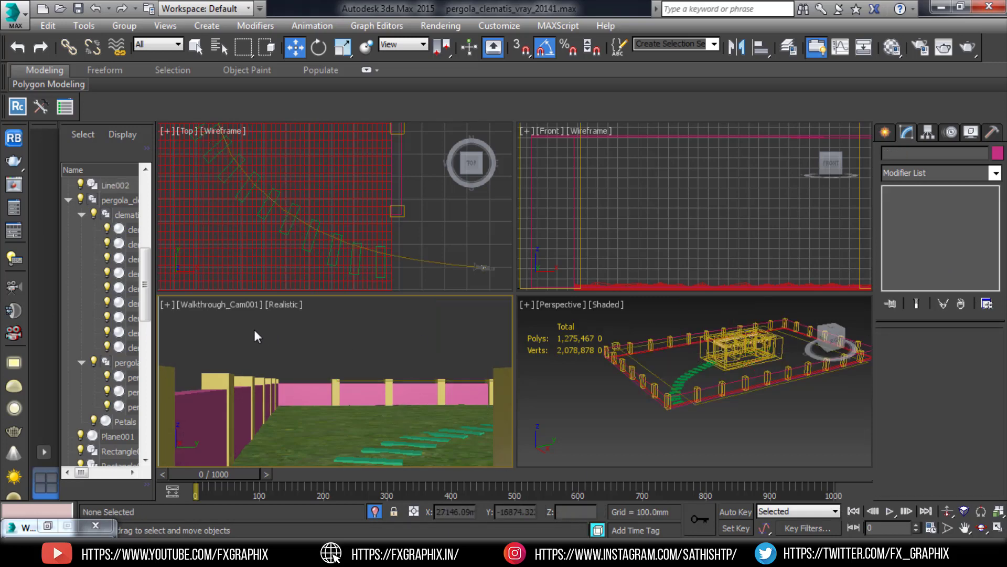
{"action": "key", "text": "alt+w"}
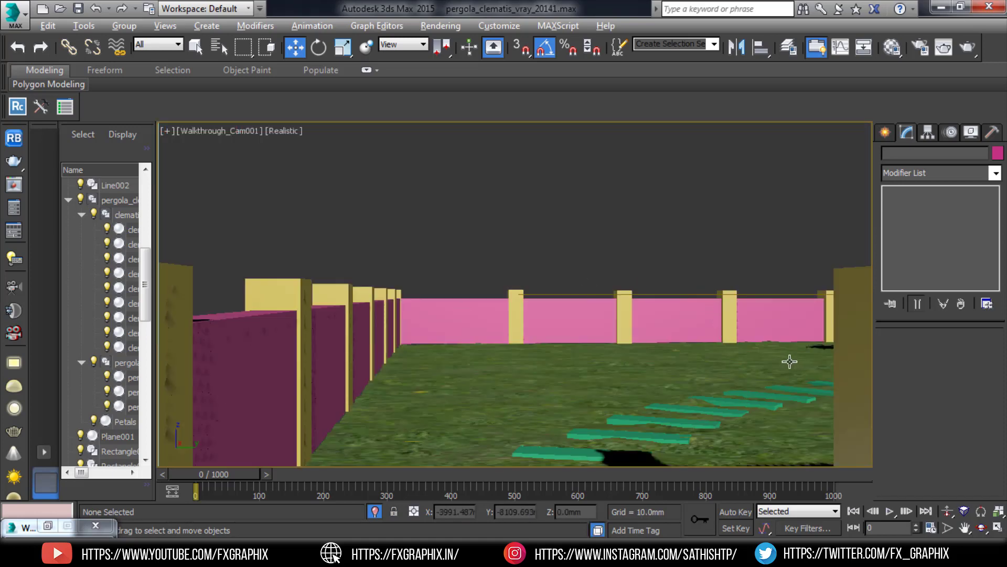
- Play the 1000-frame walkthrough animation in the maximized Walkthrough_Cam001 view
{"action": "left_click", "coordinate": [886, 512]}
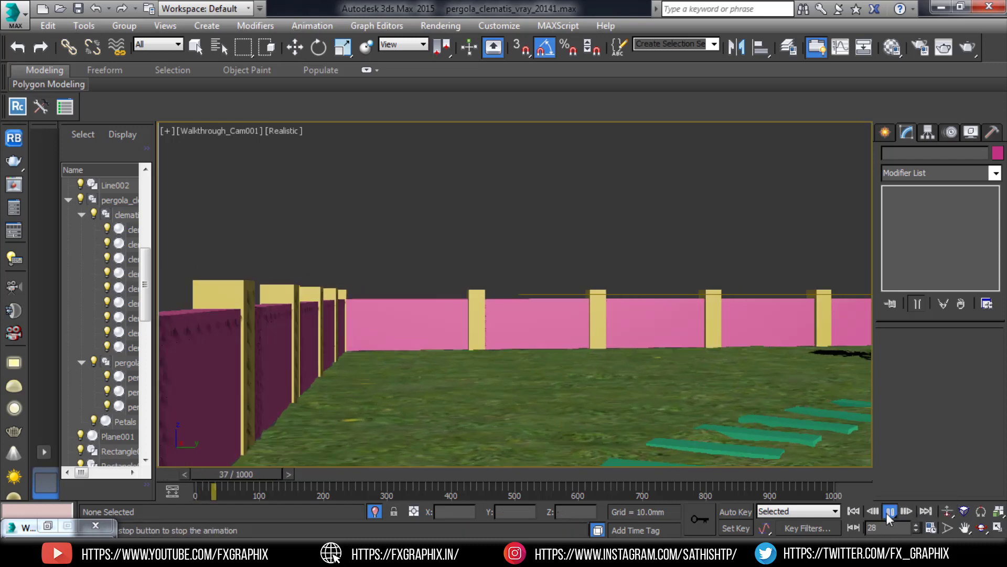